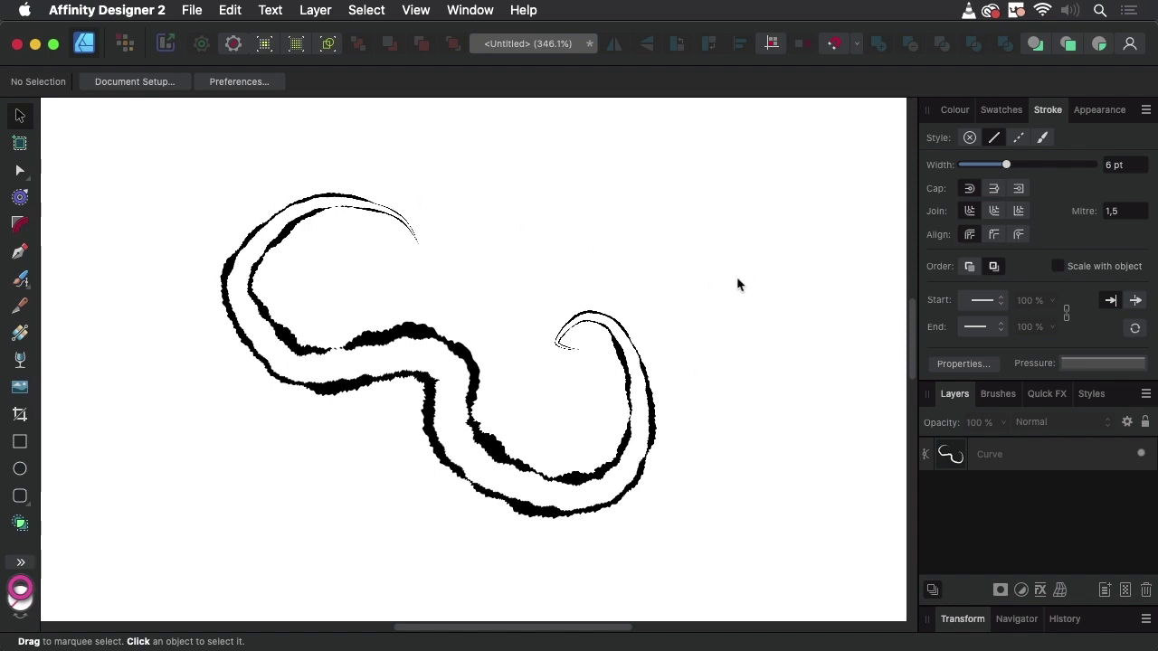
# - Pan the canvas to an empty area so the black S-shaped brush curve is out of view
pyautogui.press('space')
pyautogui.press('space')
pyautogui.moveTo(793, 199)
pyautogui.mouseDown()
pyautogui.moveTo(727, 298)
pyautogui.moveTo(458, 419)
pyautogui.moveTo(330, 519)
pyautogui.moveTo(638, 432)
pyautogui.moveTo(657, 372)
pyautogui.moveTo(631, 328)
pyautogui.mouseUp()
pyautogui.click(393, 534)
pyautogui.scroll(5, 393, 533)
pyautogui.press('space')
pyautogui.moveTo(364, 443); pyautogui.dragTo(380, 497)
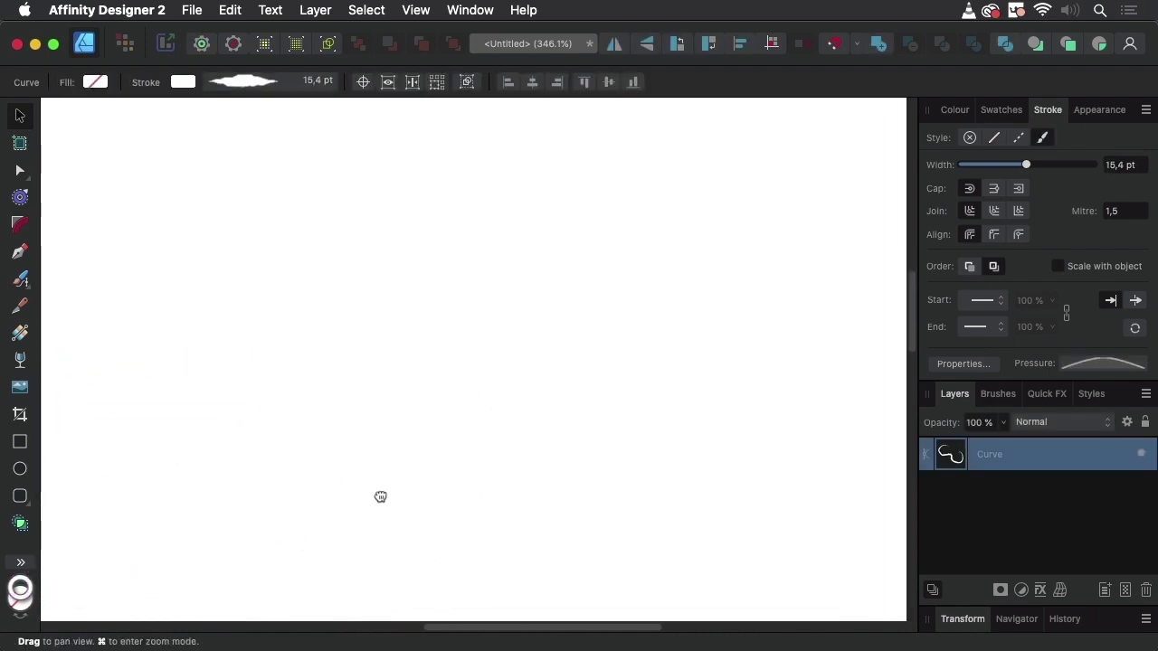
# - Switch to the Vector Brush Tool from the Pencil flyout
pyautogui.click(366, 244)
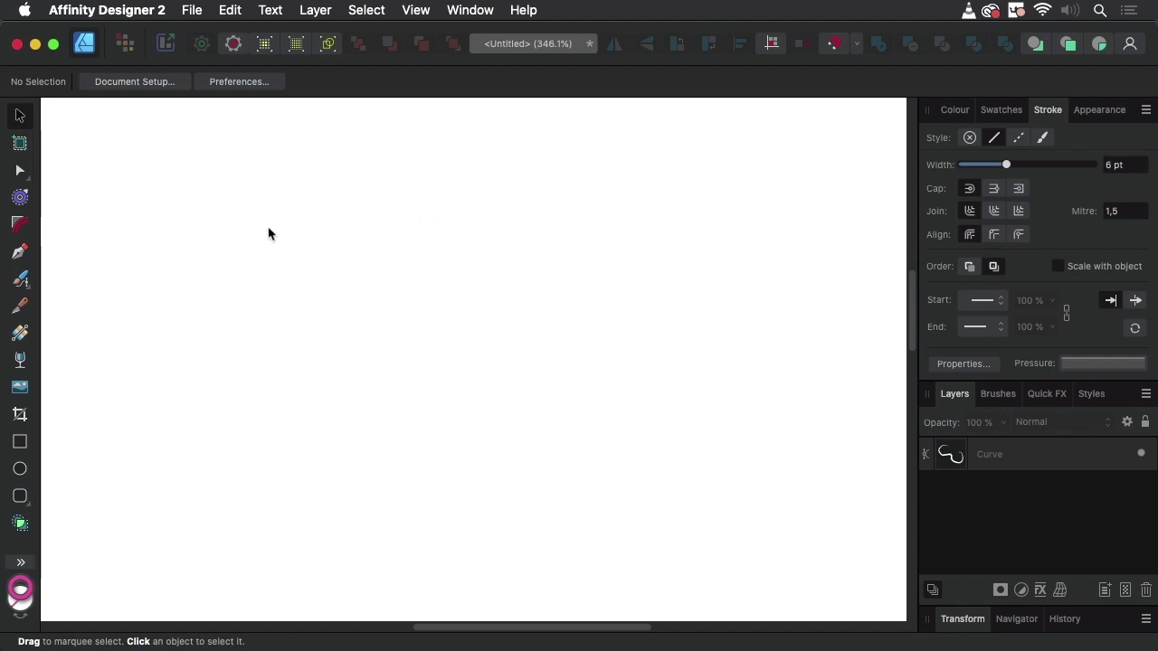
pyautogui.click(21, 280)
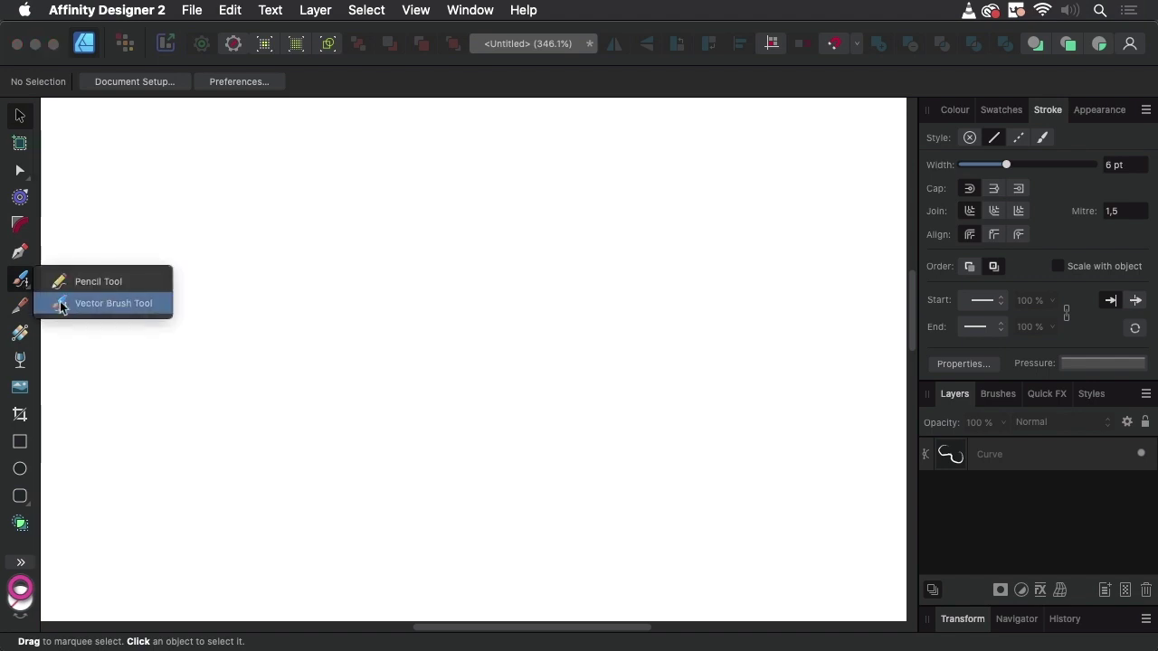
pyautogui.click(59, 306)
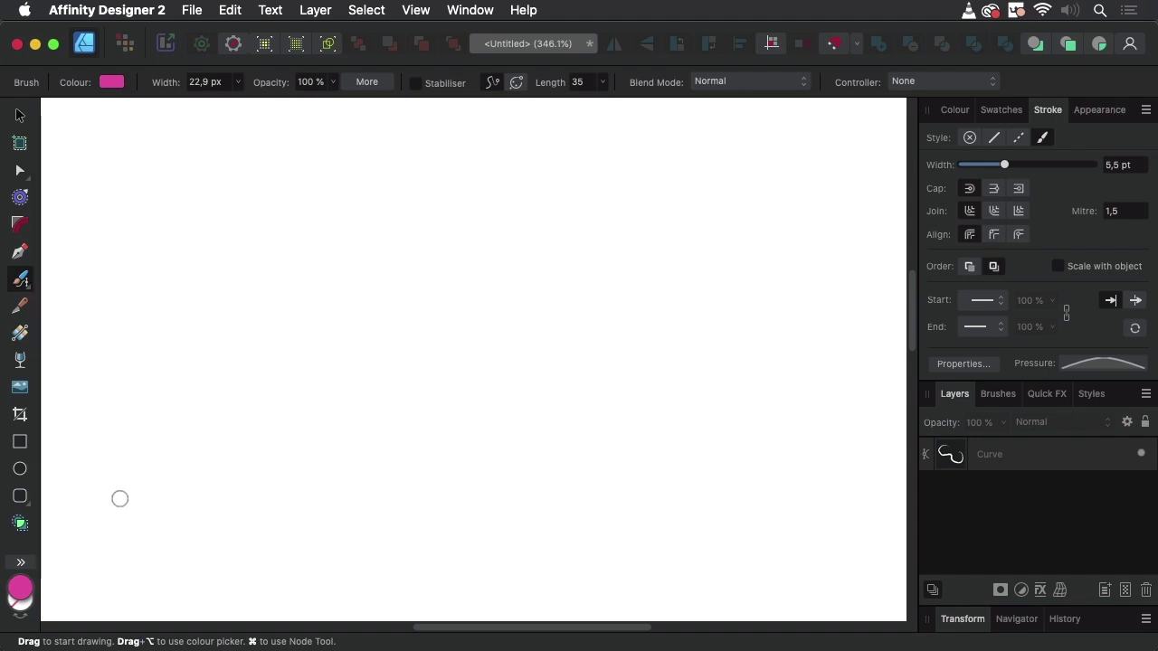
# - Set the brush colour to orange, CMYK 0/48/70/0
pyautogui.click(956, 111)
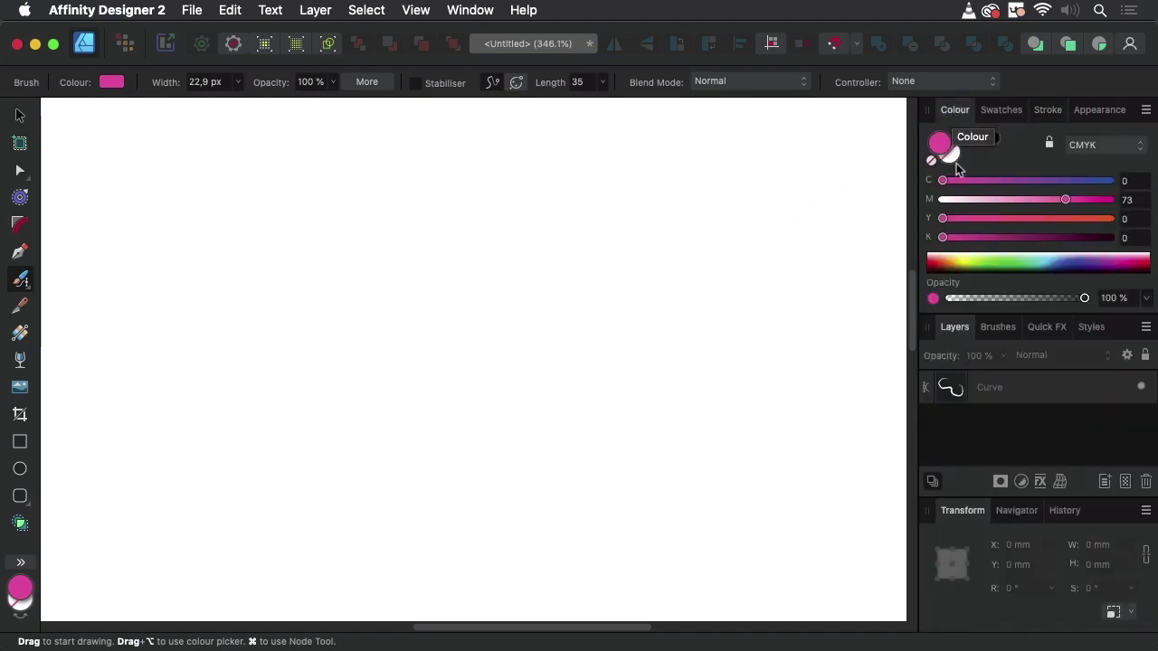
pyautogui.click(957, 136)
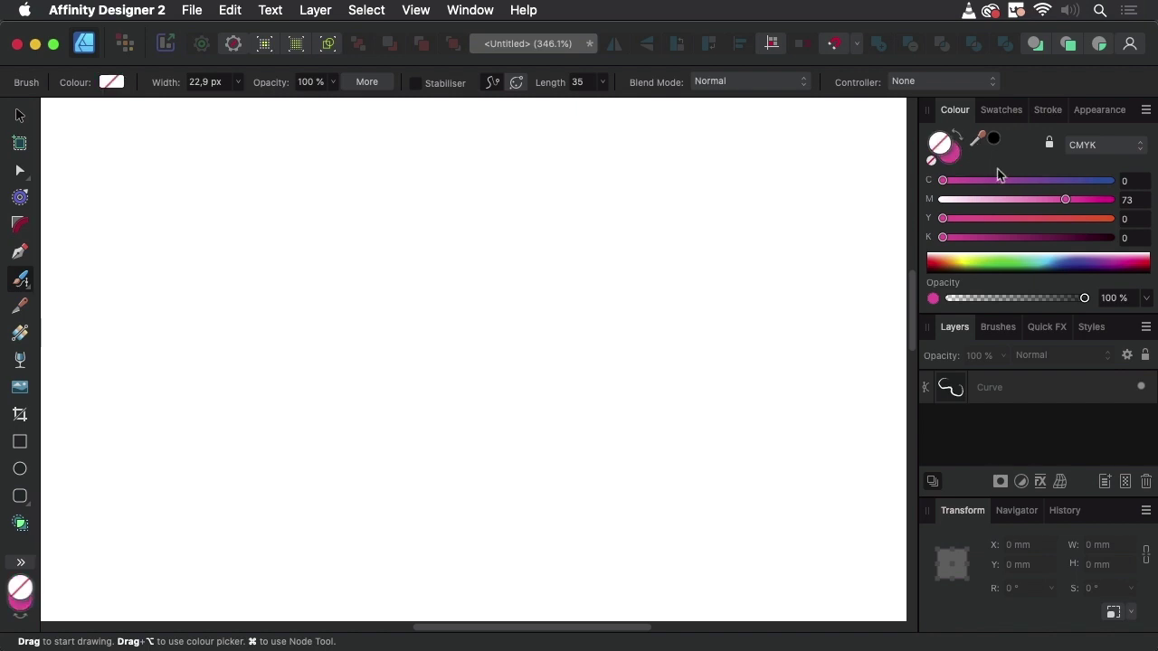
pyautogui.click(950, 157)
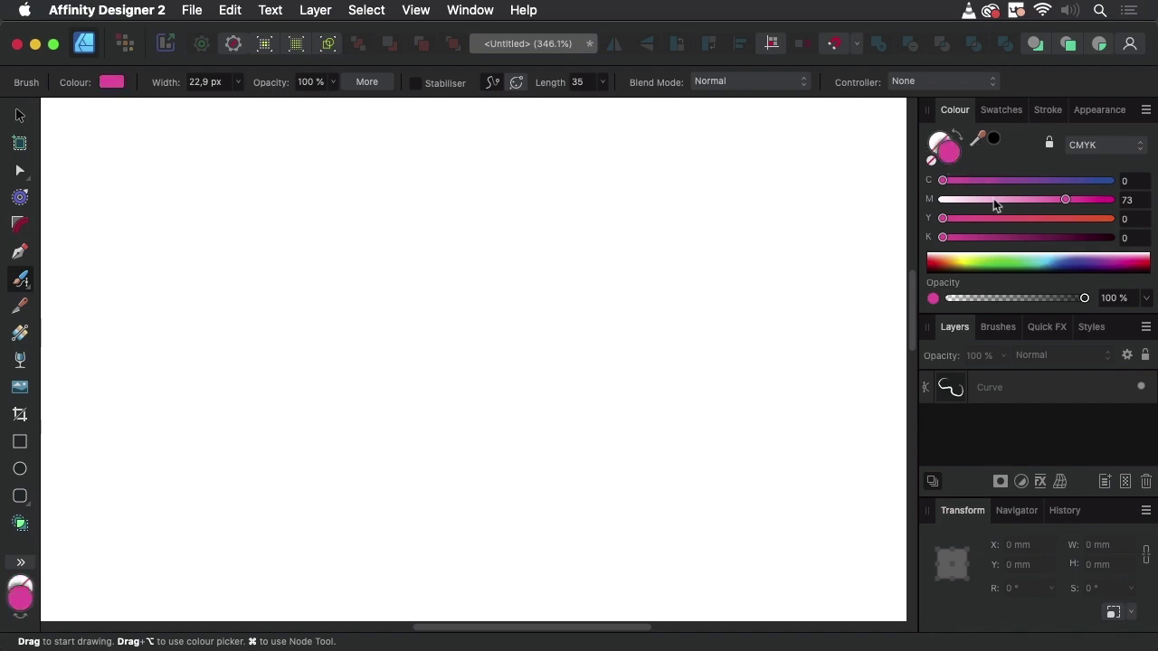
pyautogui.moveTo(1068, 199); pyautogui.dragTo(1060, 226)
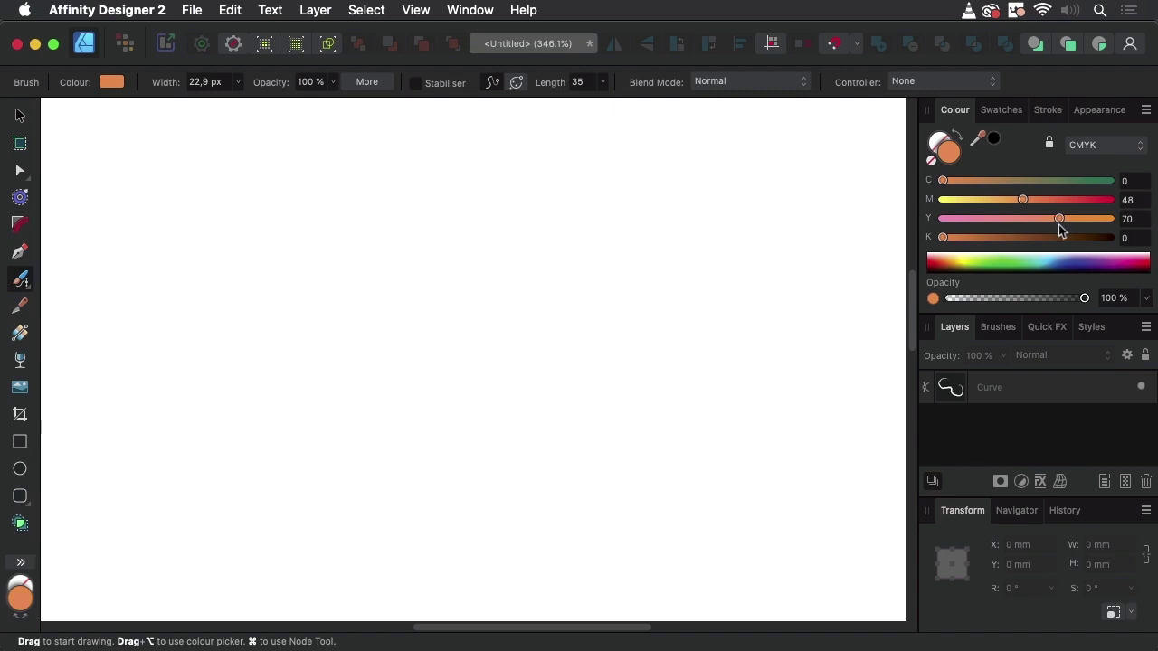
pyautogui.click(1048, 111)
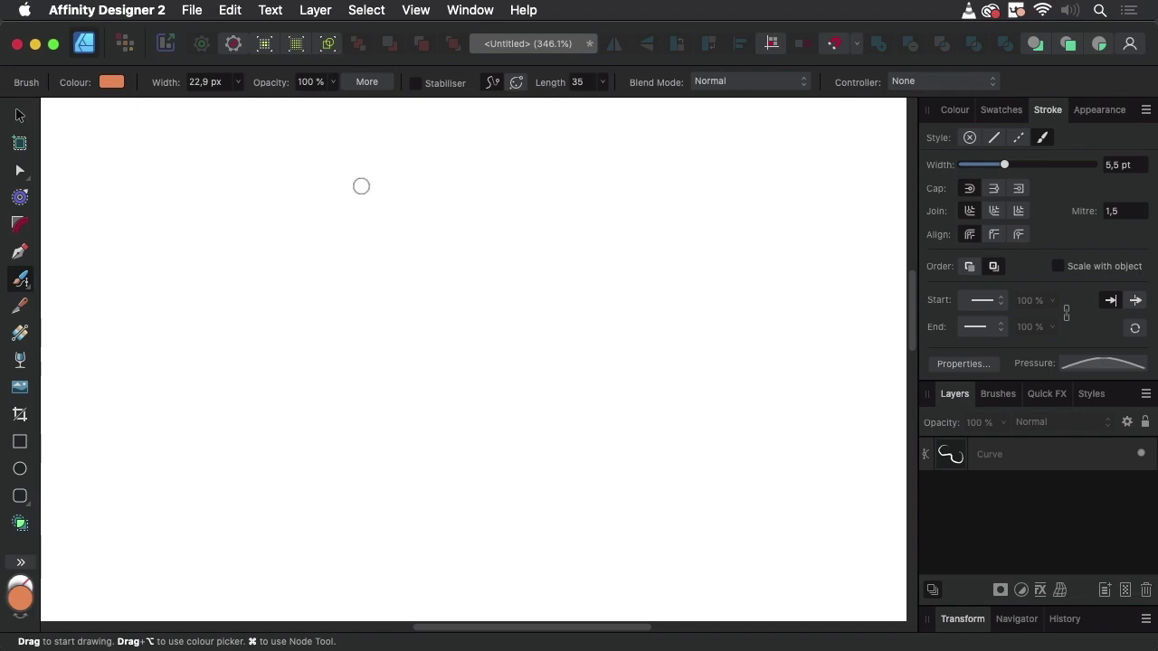
# - Paint an orange wavy stroke across the canvas and set its stroke width to 8 pt
pyautogui.moveTo(304, 160)
pyautogui.mouseDown()
pyautogui.moveTo(241, 158)
pyautogui.moveTo(158, 257)
pyautogui.moveTo(280, 305)
pyautogui.moveTo(418, 290)
pyautogui.moveTo(477, 404)
pyautogui.moveTo(672, 490)
pyautogui.moveTo(744, 287)
pyautogui.moveTo(594, 326)
pyautogui.mouseUp()
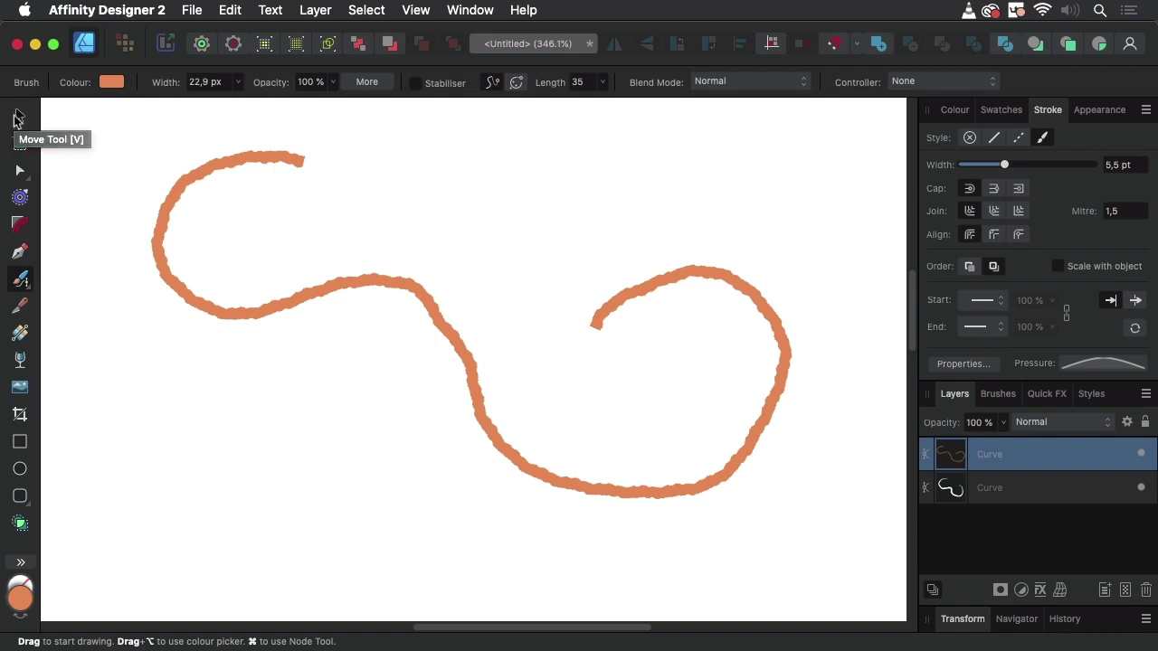
pyautogui.click(19, 118)
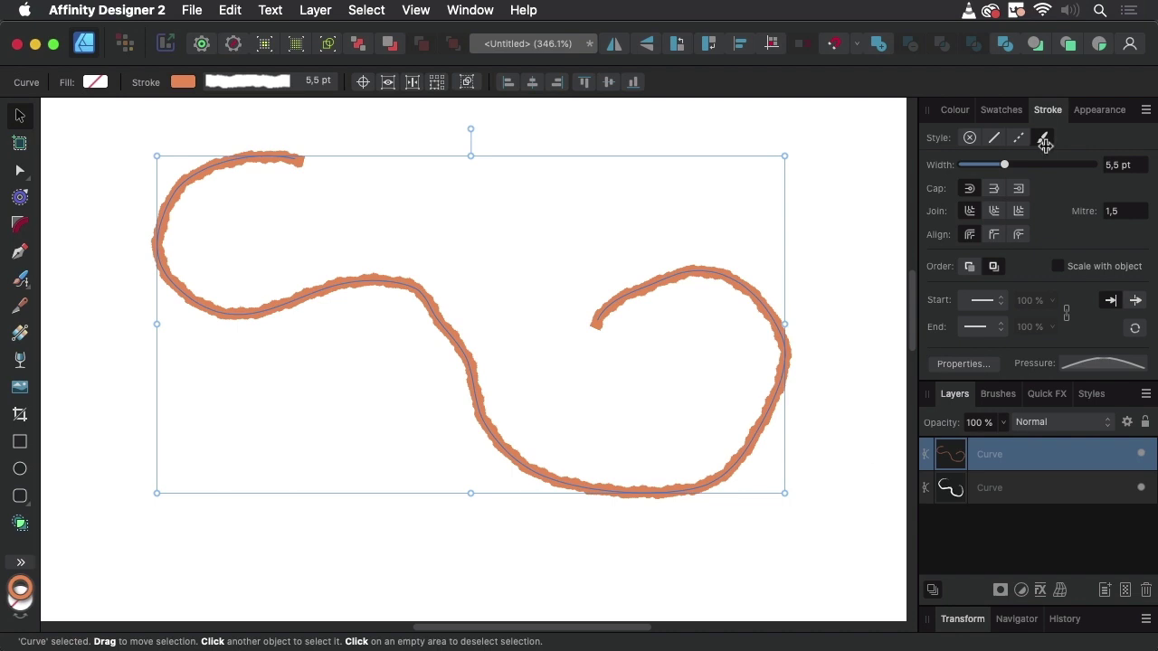
pyautogui.moveTo(1003, 164)
pyautogui.mouseDown()
pyautogui.moveTo(977, 163)
pyautogui.moveTo(1012, 164)
pyautogui.mouseUp()
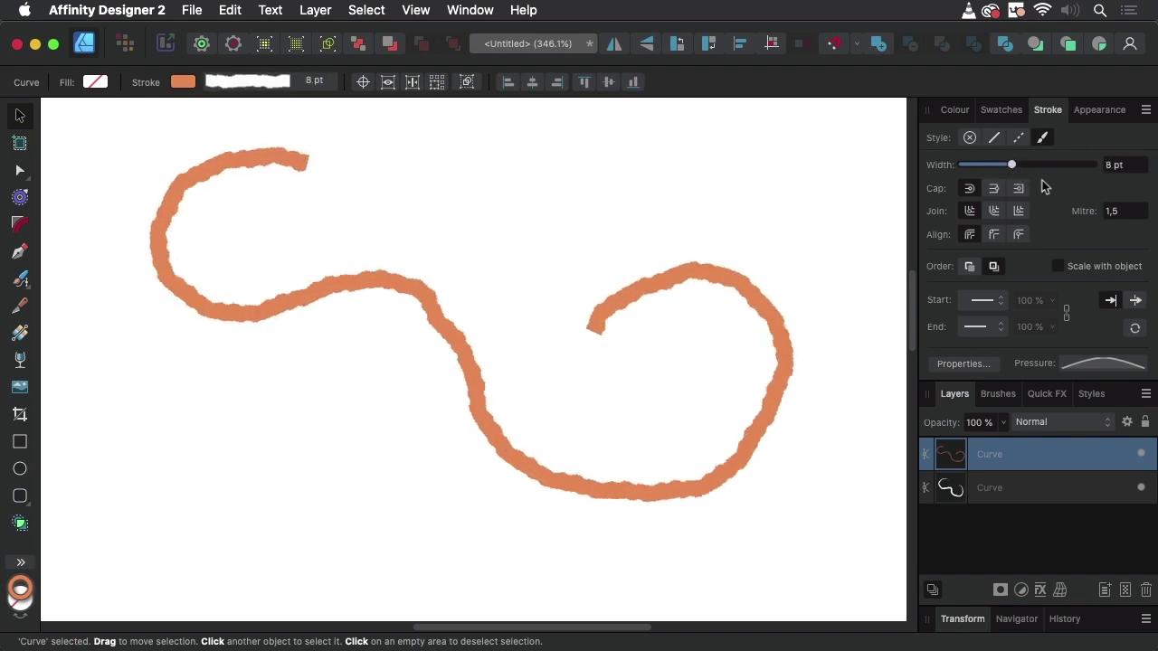
pyautogui.click(1004, 395)
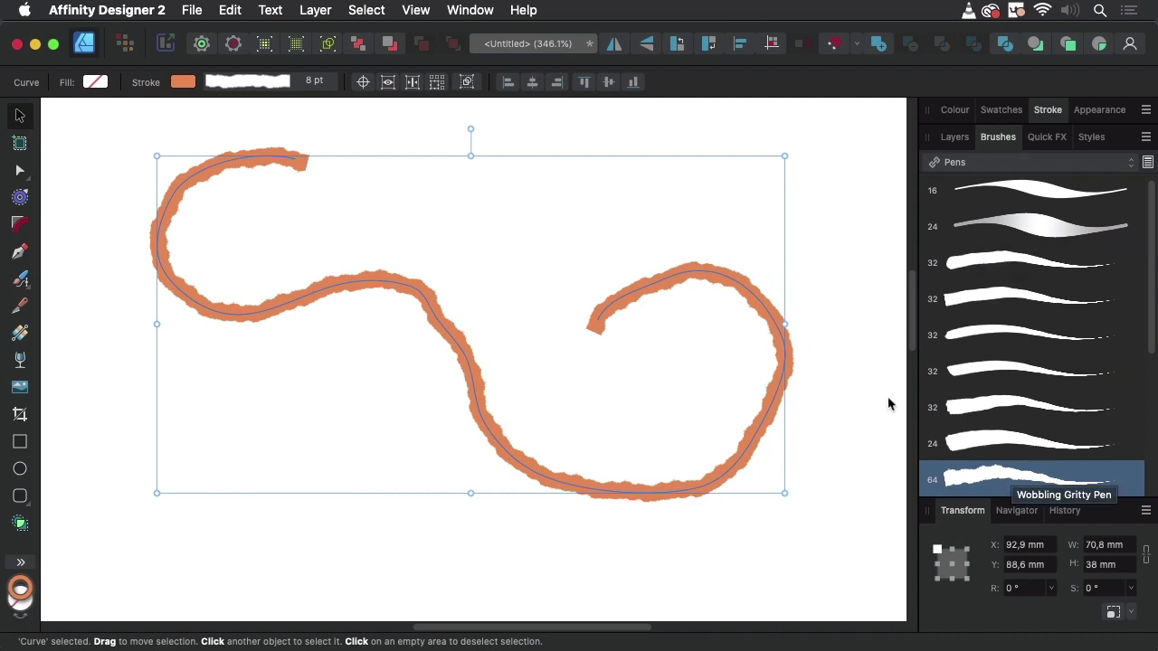
# - Apply the Solid Pen with Pressure brush with 76 % size variance and set width to 7,5 pt
pyautogui.doubleClick(1011, 481)
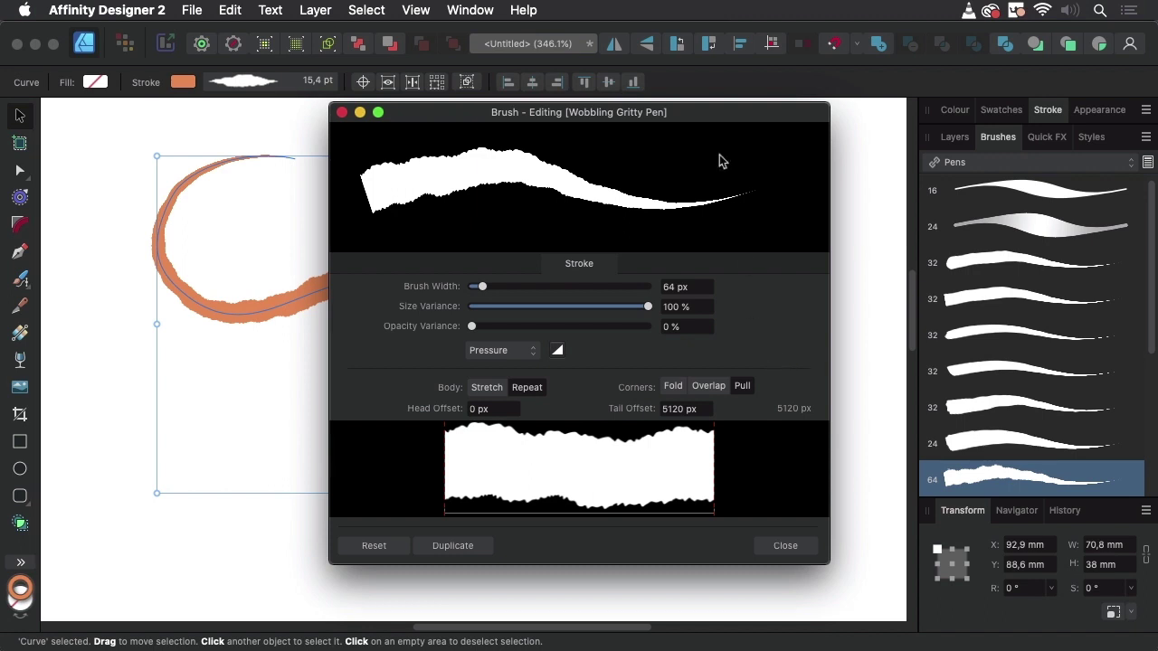
pyautogui.click(343, 113)
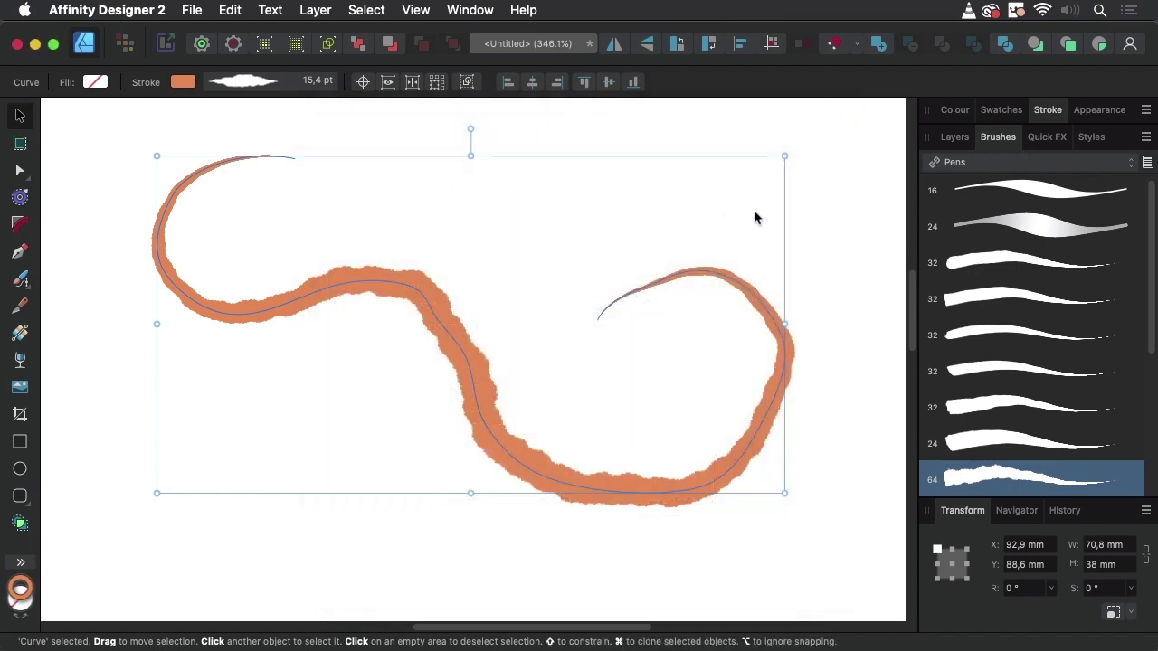
pyautogui.click(1050, 192)
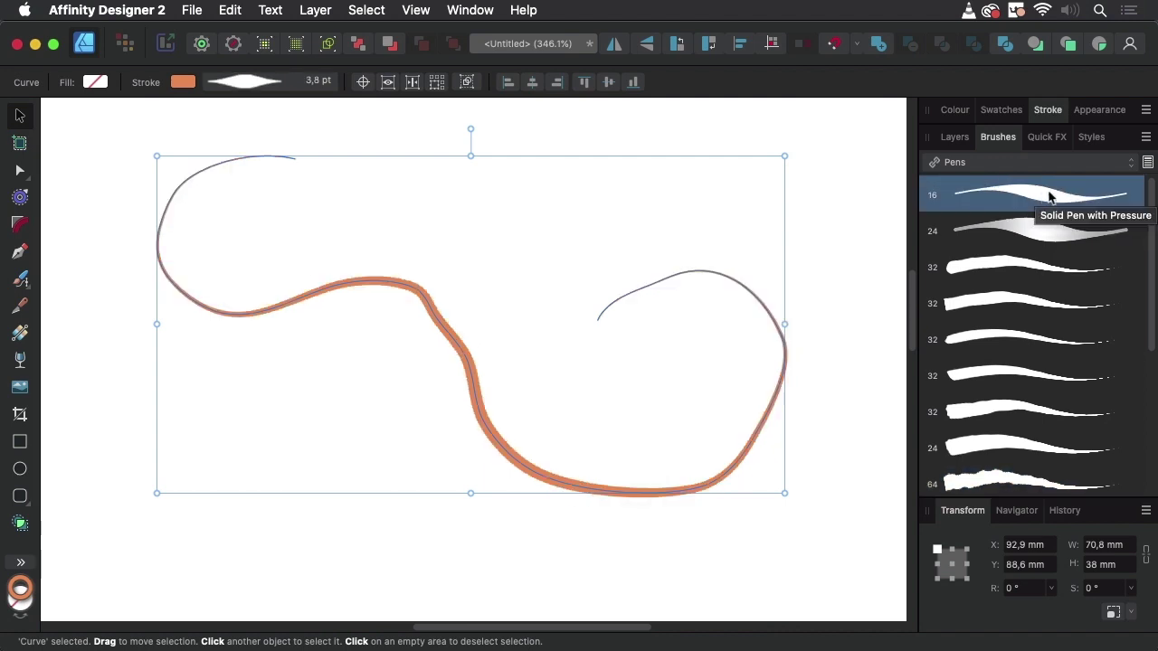
pyautogui.doubleClick(1065, 194)
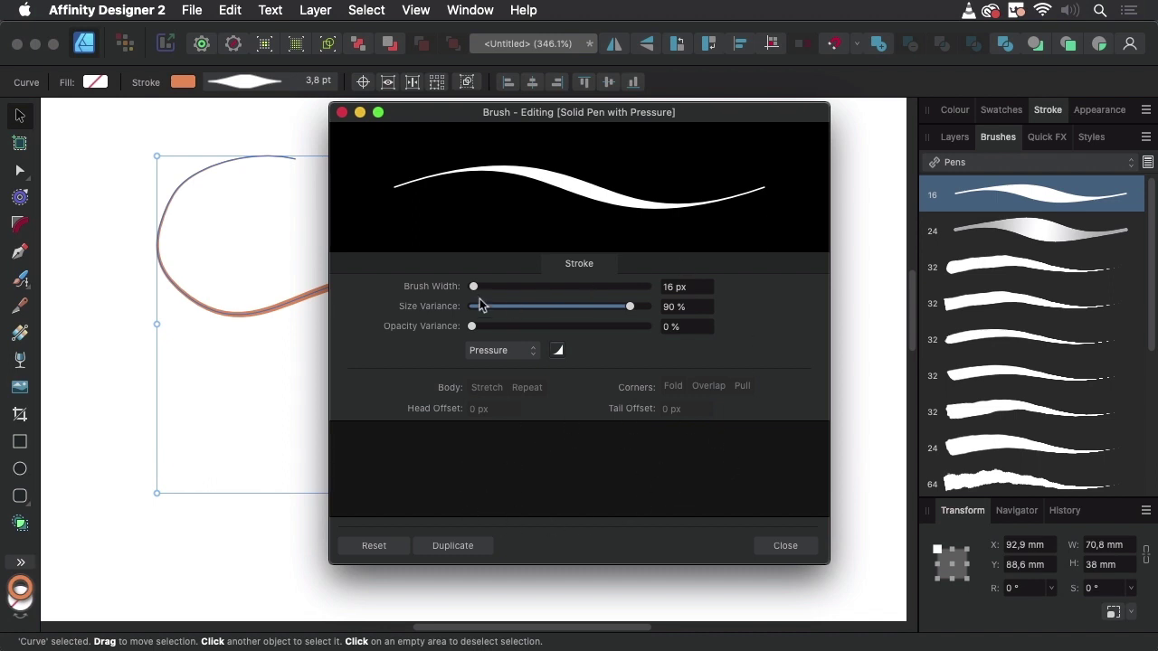
pyautogui.moveTo(630, 307); pyautogui.dragTo(604, 310)
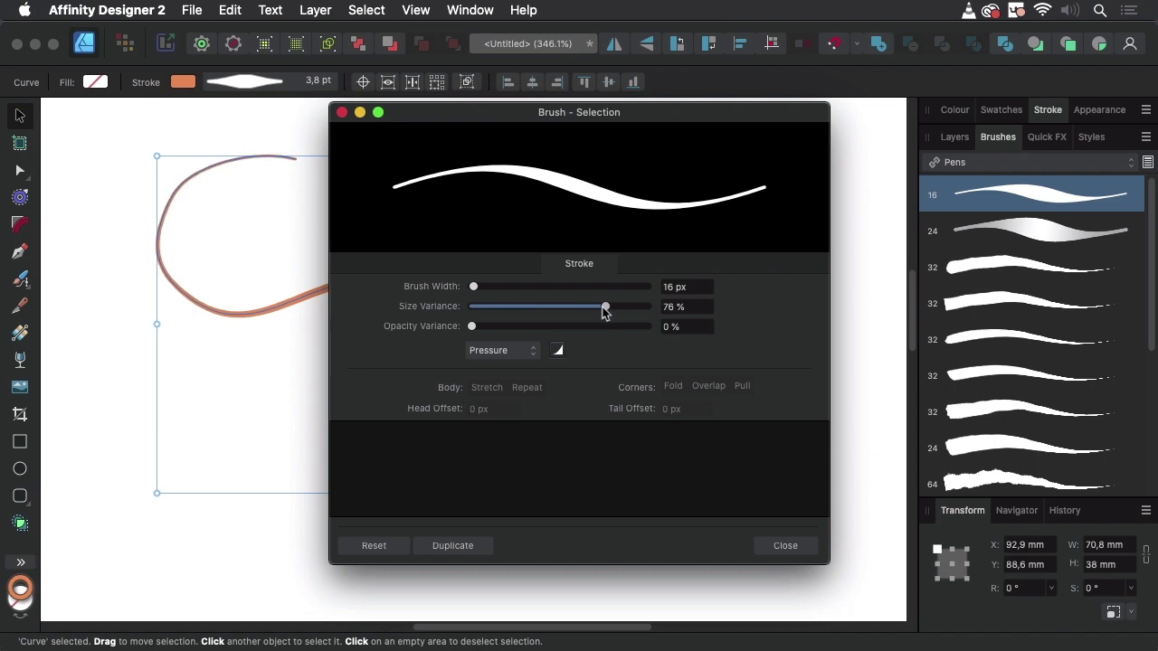
pyautogui.click(794, 543)
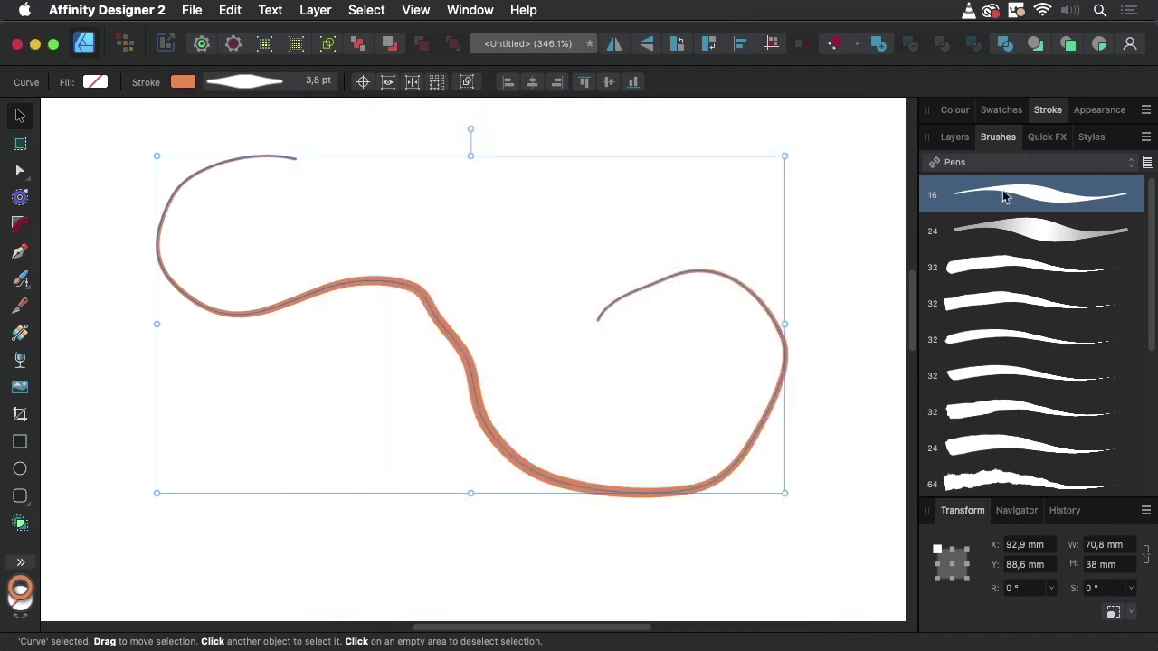
pyautogui.click(1047, 112)
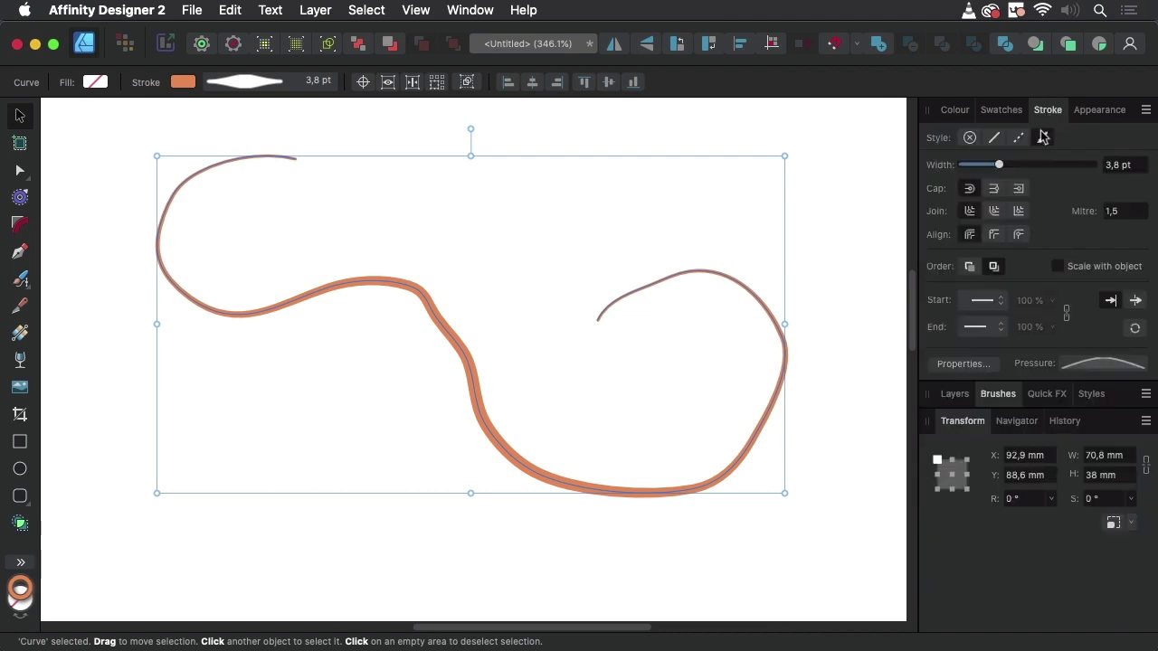
pyautogui.moveTo(999, 165); pyautogui.dragTo(1011, 163)
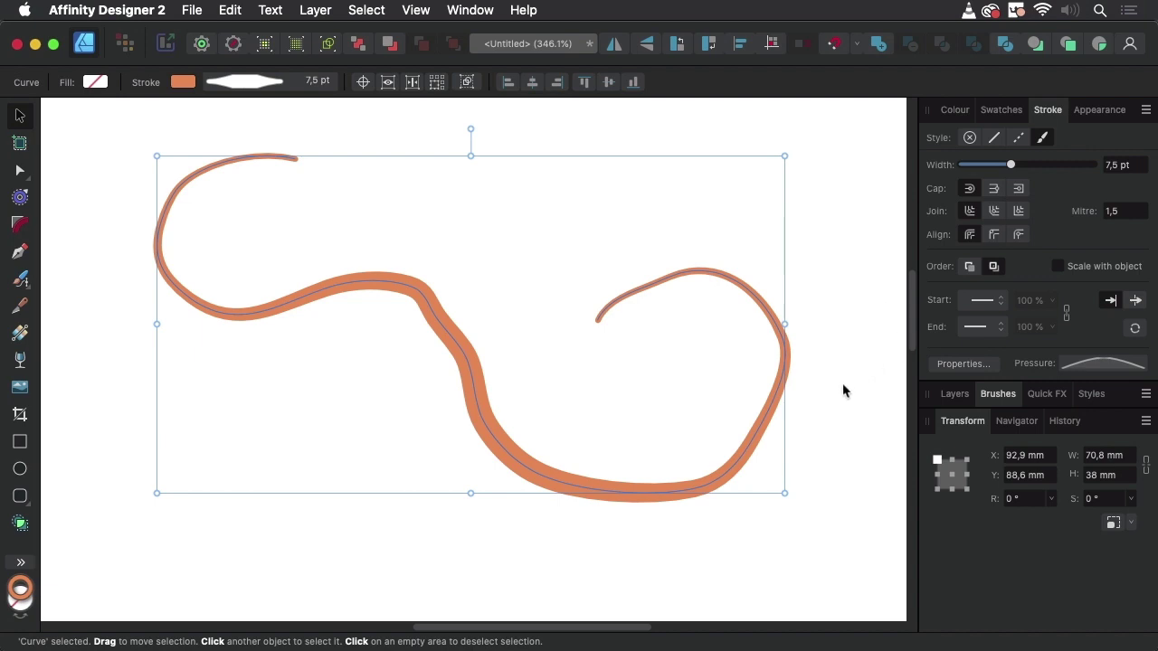
# - Add a black 7 px Outline layer effect to the orange curve
pyautogui.click(950, 395)
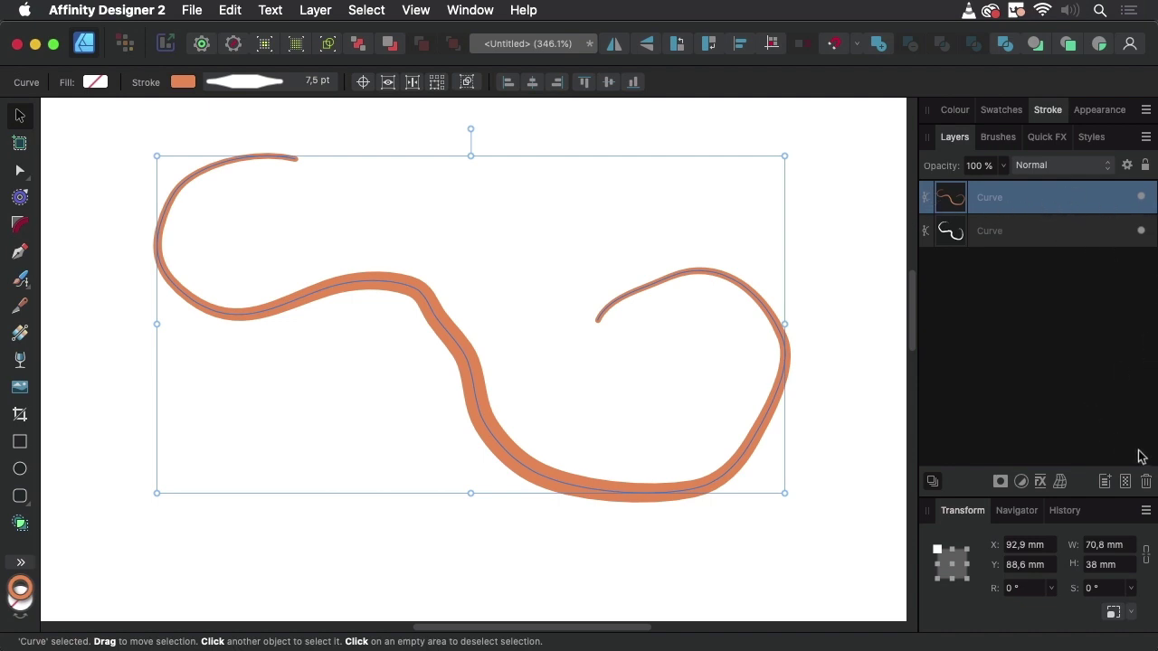
pyautogui.click(1041, 483)
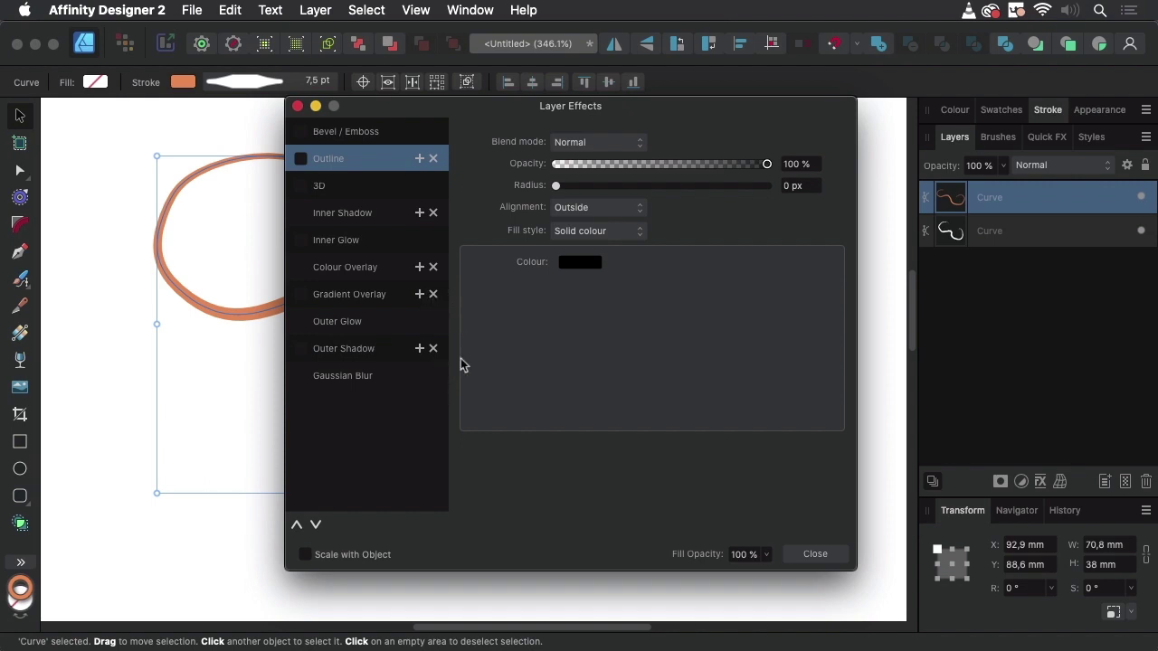
pyautogui.click(301, 159)
pyautogui.moveTo(425, 122); pyautogui.dragTo(582, 132)
pyautogui.moveTo(717, 199); pyautogui.dragTo(790, 201)
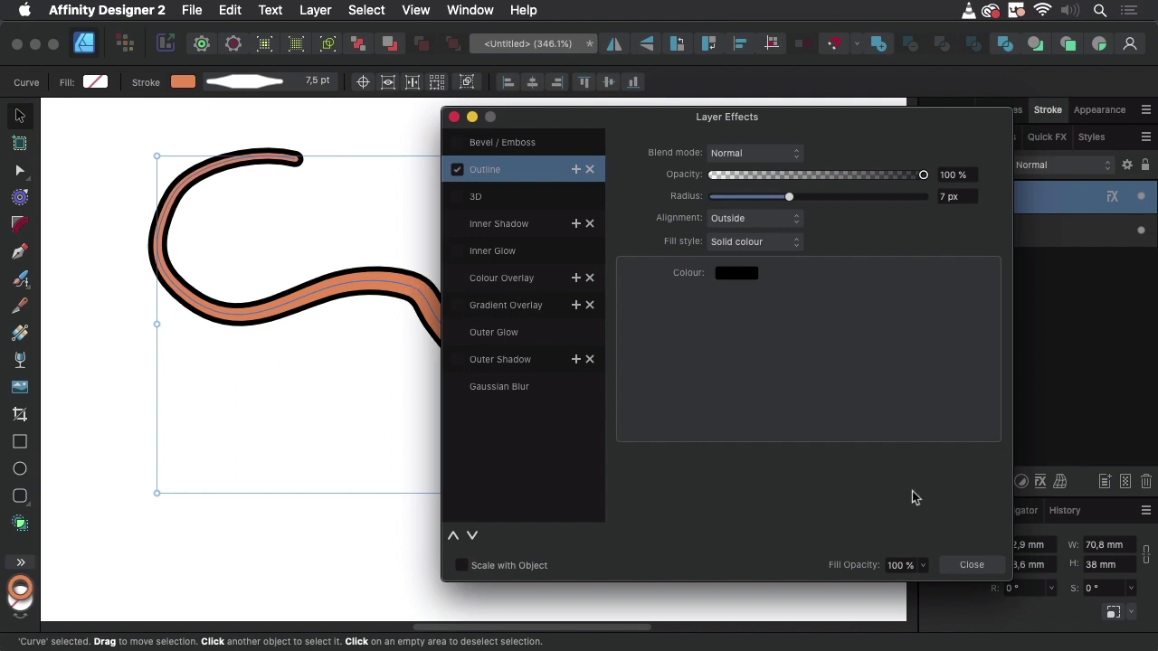
pyautogui.click(970, 567)
pyautogui.click(547, 258)
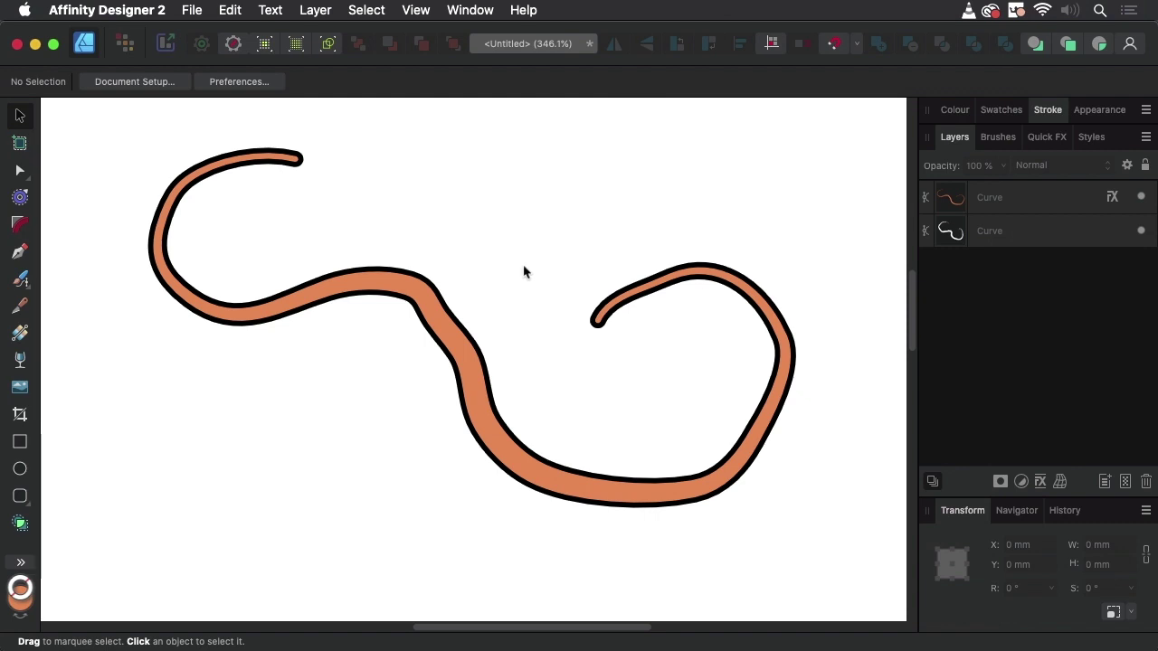
# - Move the outlined orange curve lower and left to X 85,3 mm, Y 108,2 mm
pyautogui.click(463, 356)
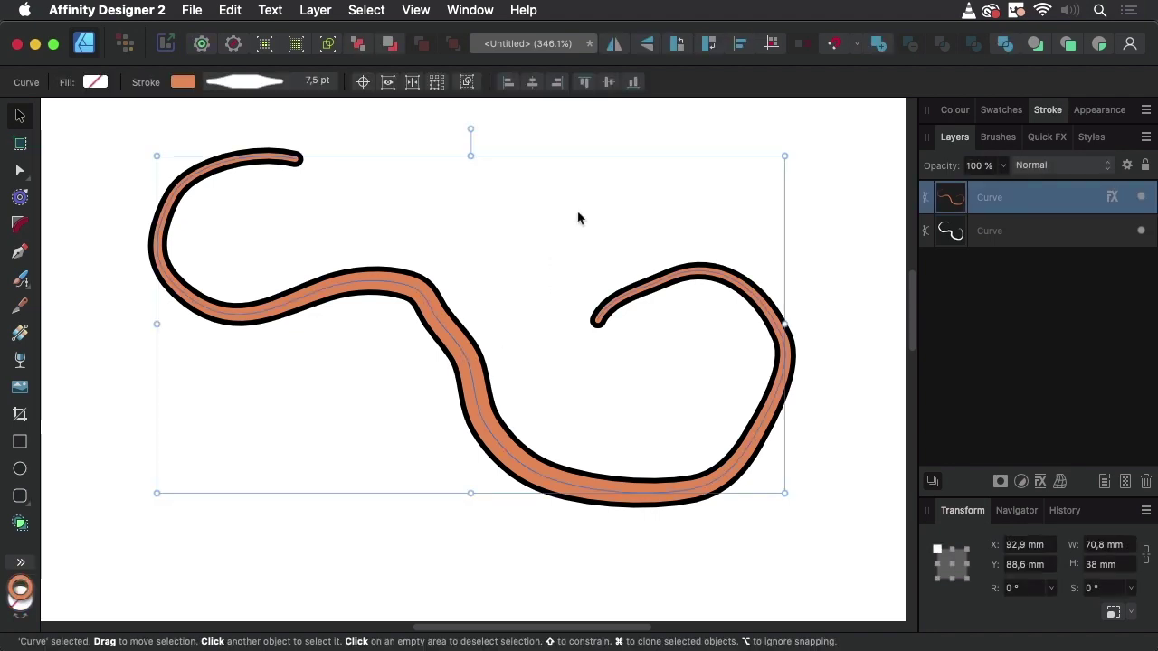
pyautogui.click(849, 249)
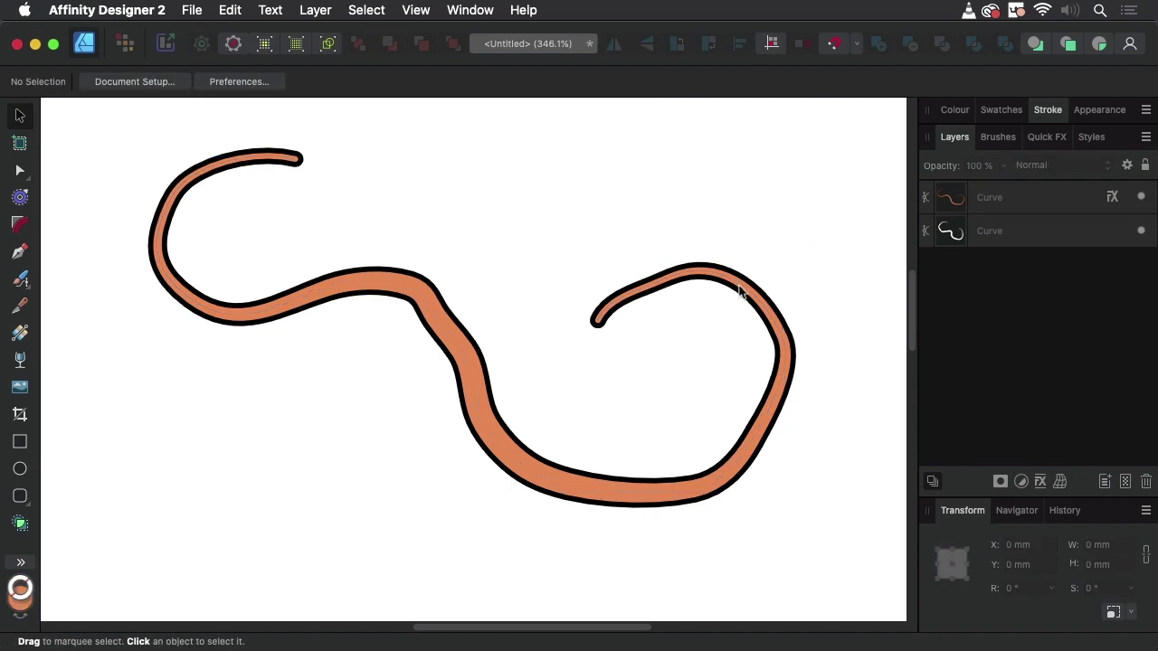
pyautogui.moveTo(739, 289); pyautogui.dragTo(674, 482)
pyautogui.click(578, 225)
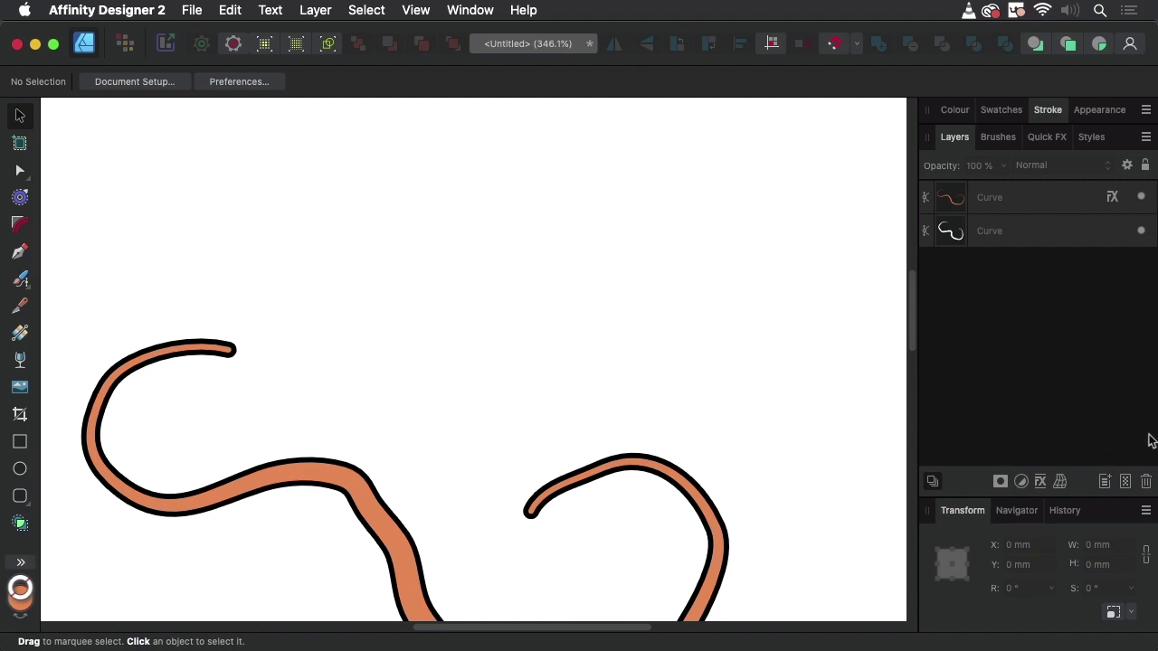
# - Add Layer1 and paint three crossing orange strokes in it with the Paint Brush
pyautogui.click(1106, 482)
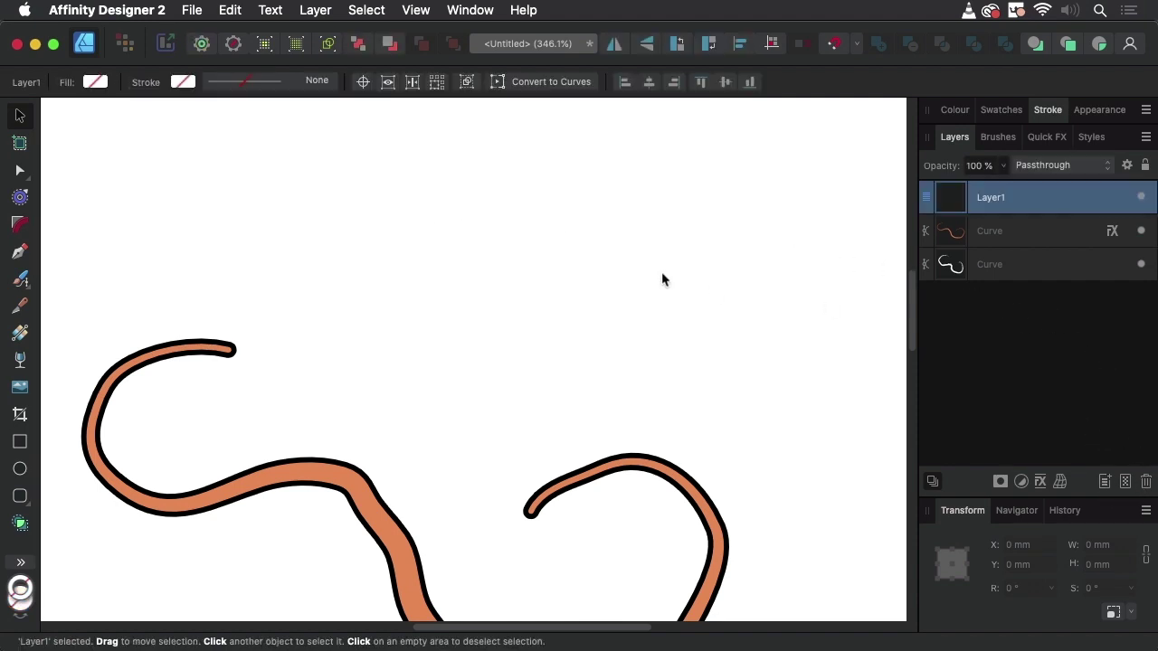
pyautogui.click(437, 279)
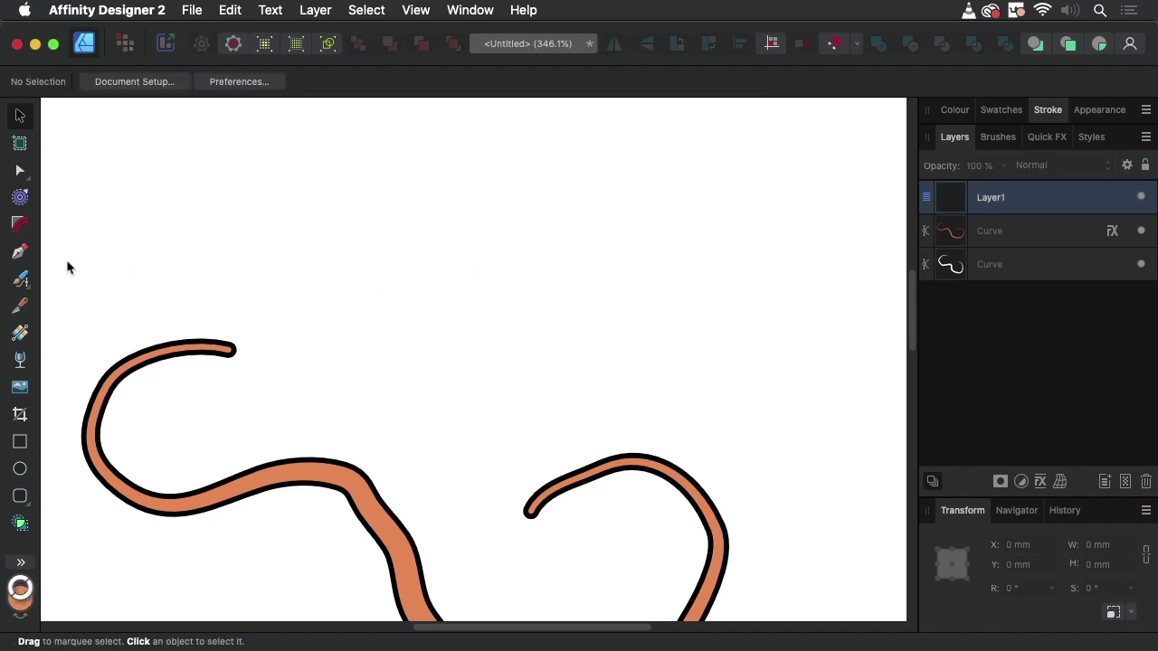
pyautogui.click(22, 282)
pyautogui.moveTo(315, 187)
pyautogui.mouseDown()
pyautogui.moveTo(480, 260)
pyautogui.moveTo(583, 364)
pyautogui.mouseUp()
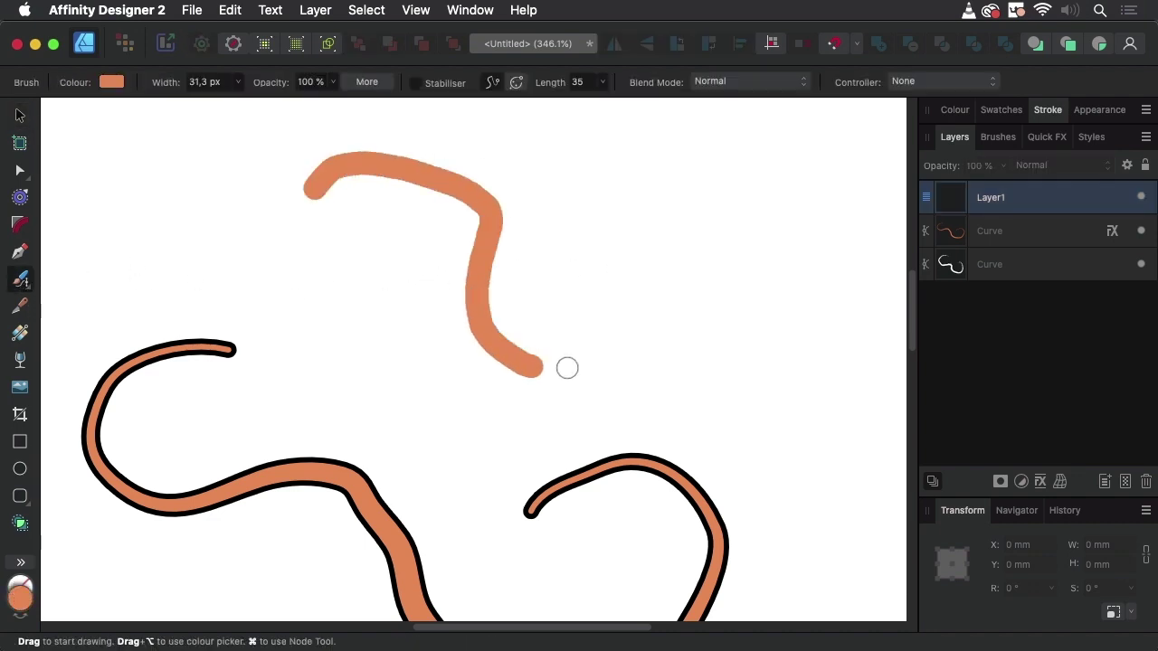
pyautogui.moveTo(673, 210)
pyautogui.mouseDown()
pyautogui.moveTo(550, 200)
pyautogui.moveTo(389, 320)
pyautogui.moveTo(50, 242)
pyautogui.mouseUp()
pyautogui.moveTo(246, 224)
pyautogui.mouseDown()
pyautogui.moveTo(396, 419)
pyautogui.moveTo(522, 446)
pyautogui.mouseUp()
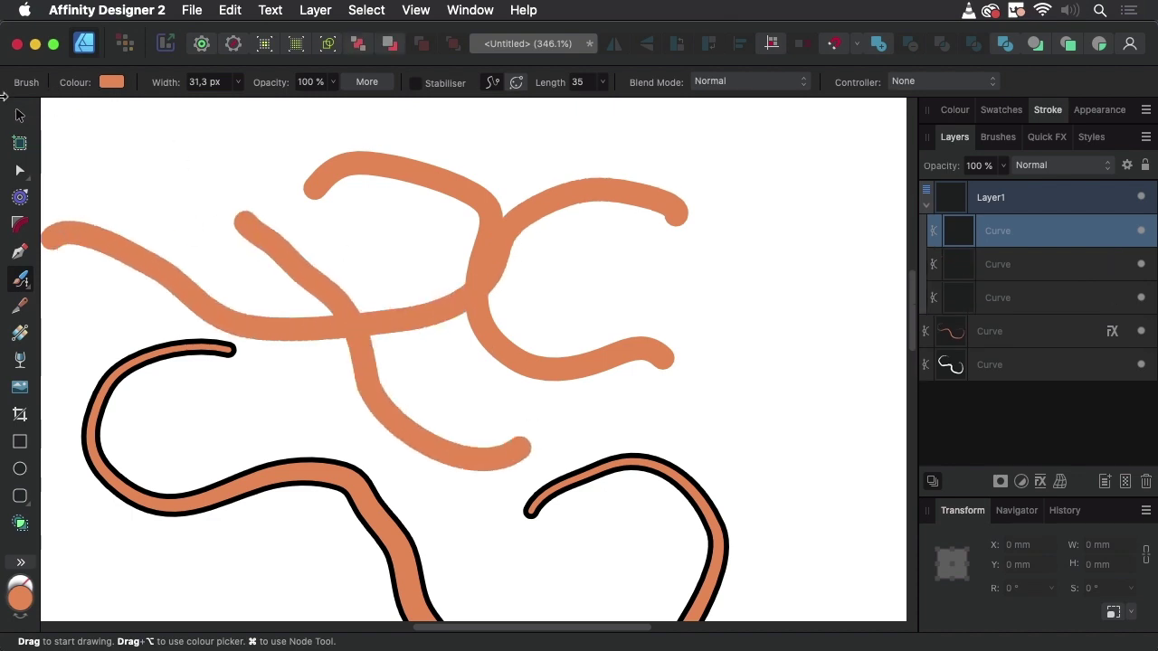
# - Change one new curve's stroke width to 3,5 pt, leaving another at 16 pt
pyautogui.press('v')
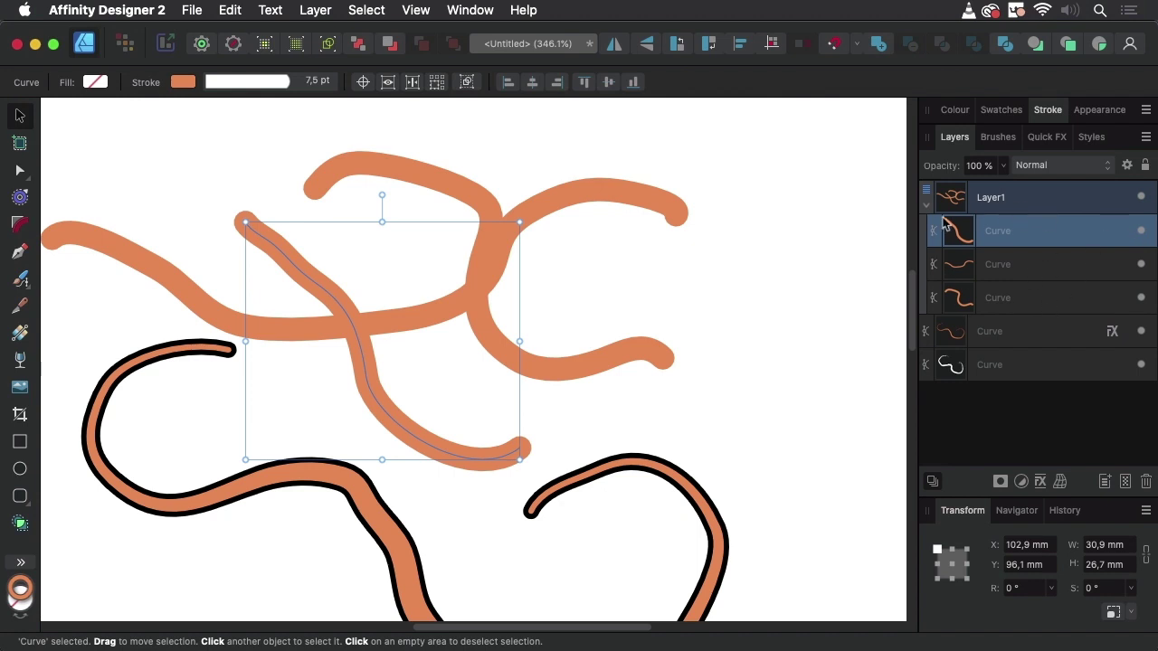
pyautogui.click(1053, 112)
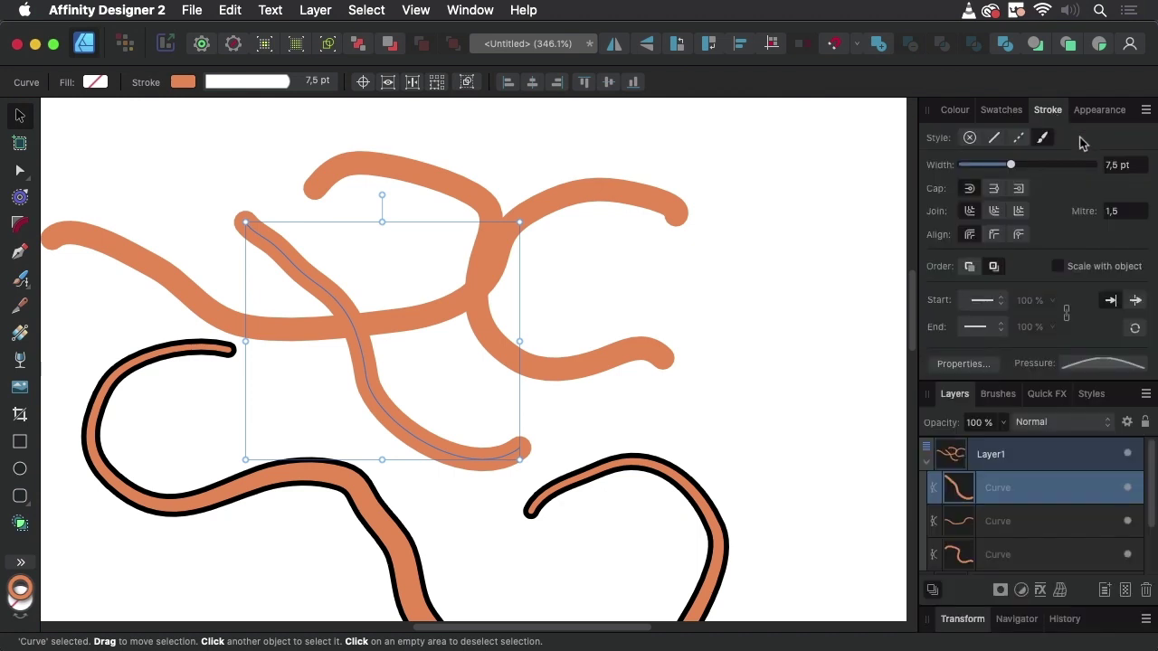
pyautogui.moveTo(1007, 164)
pyautogui.mouseDown()
pyautogui.moveTo(991, 164)
pyautogui.moveTo(1039, 165)
pyautogui.mouseUp()
pyautogui.click(668, 355)
pyautogui.click(795, 296)
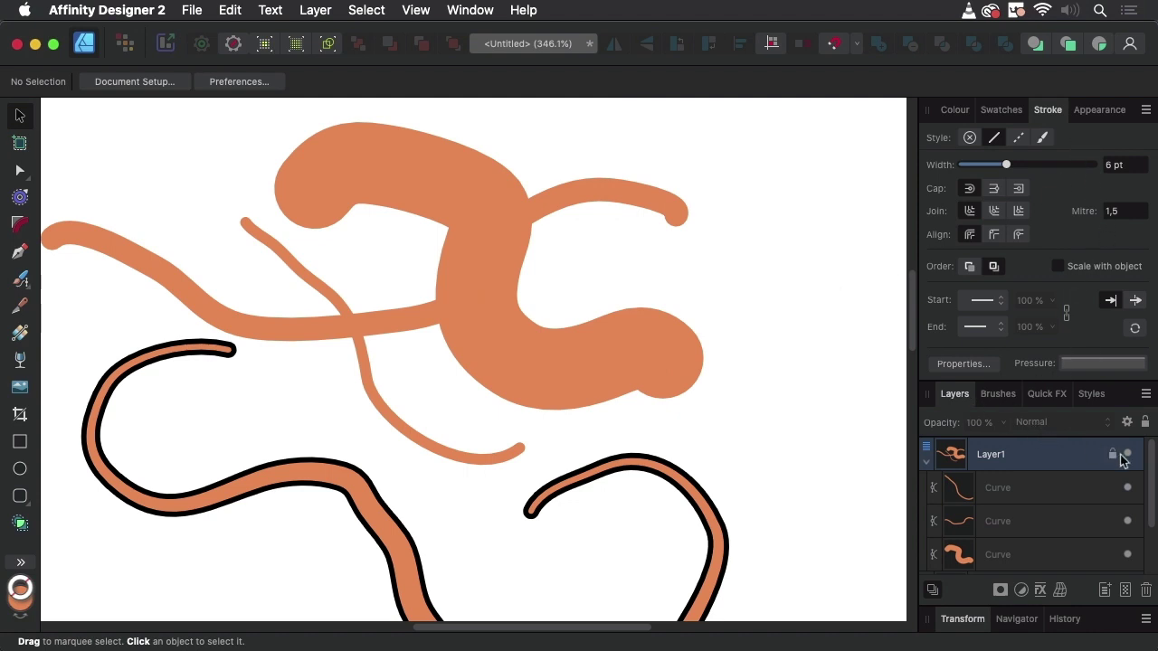
# - Apply a black 6 px outside Outline effect to the whole Layer1 group
pyautogui.click(1037, 459)
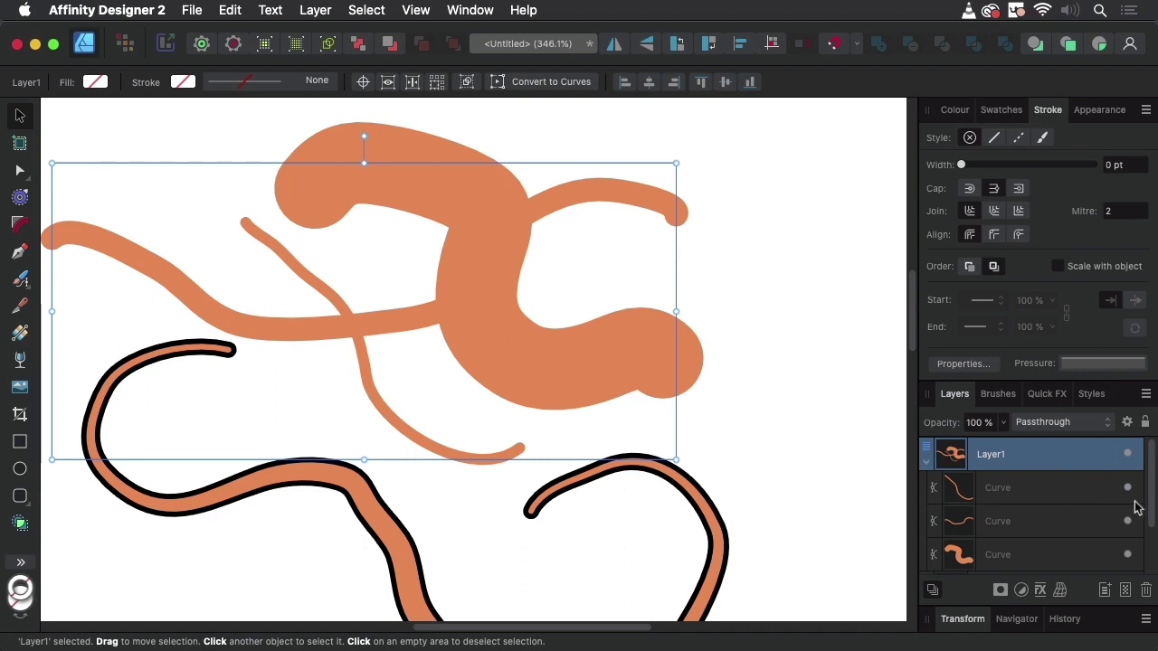
pyautogui.click(1040, 591)
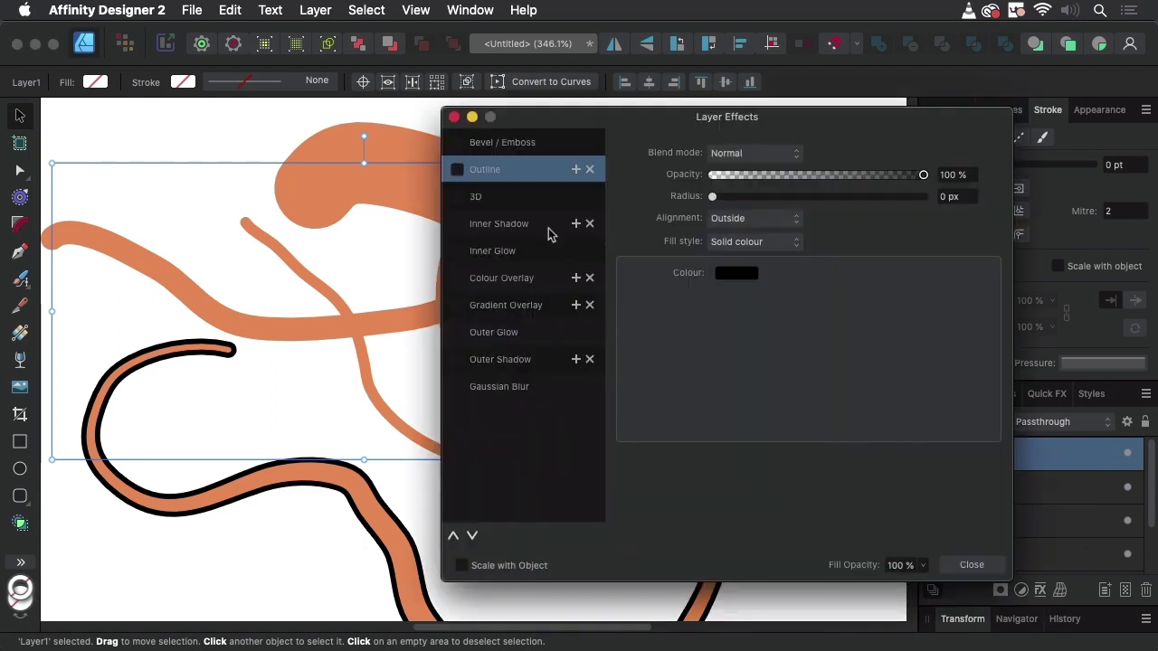
pyautogui.click(458, 170)
pyautogui.moveTo(543, 112); pyautogui.dragTo(716, 94)
pyautogui.moveTo(885, 178); pyautogui.dragTo(971, 179)
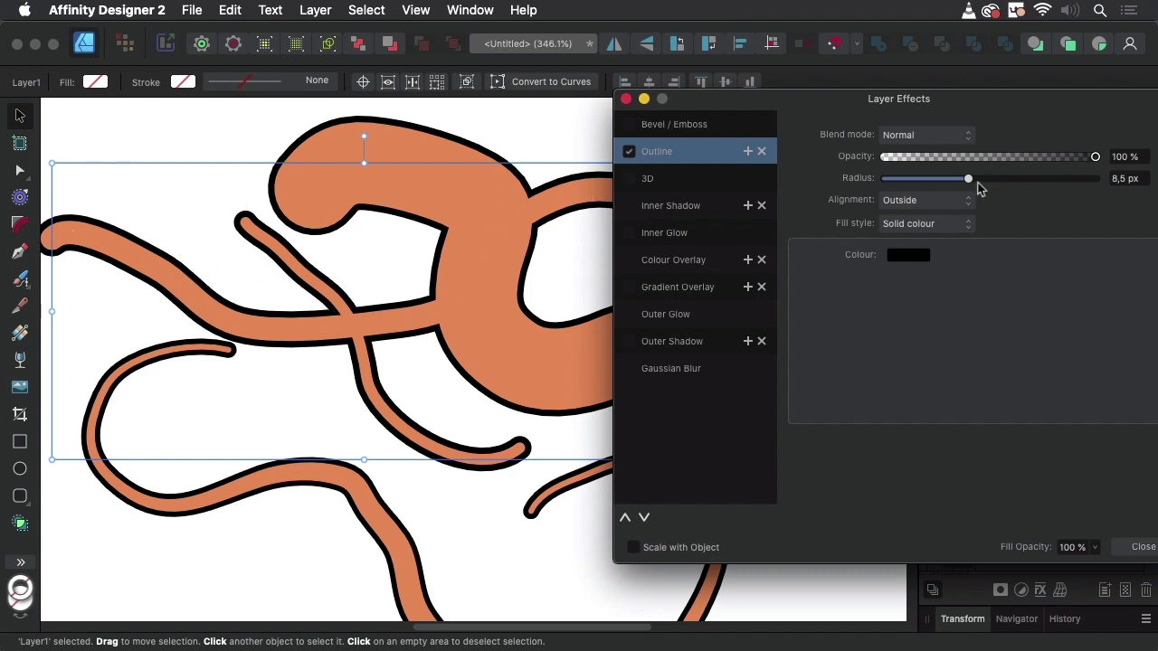
pyautogui.moveTo(969, 179); pyautogui.dragTo(961, 185)
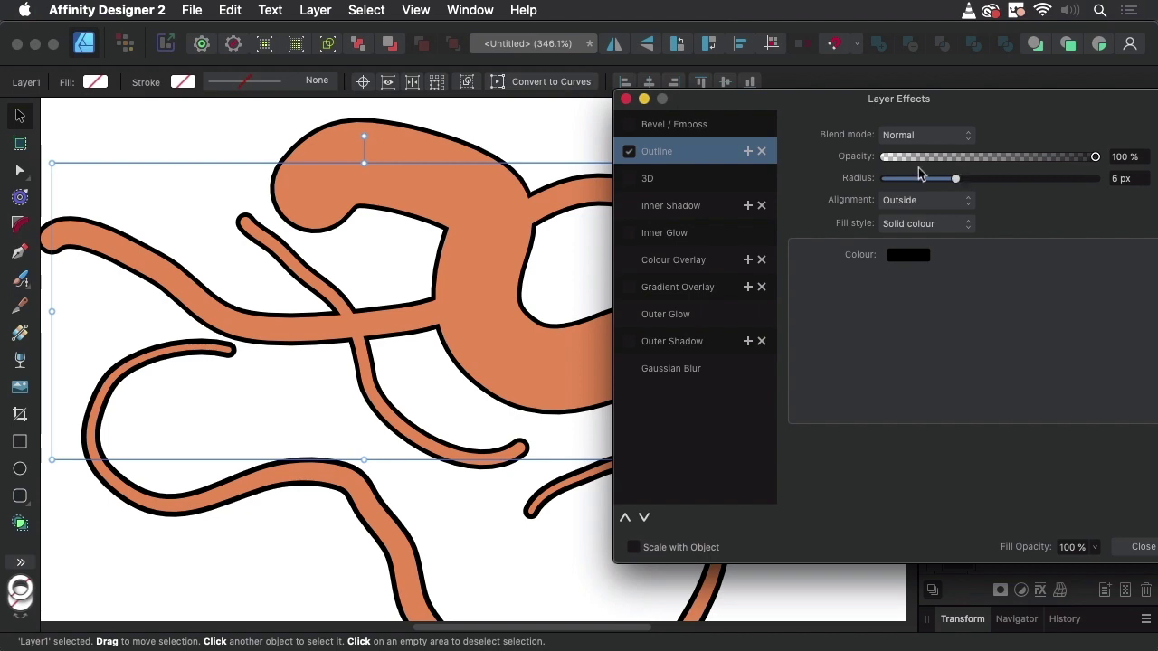
pyautogui.moveTo(1038, 107); pyautogui.dragTo(886, 107)
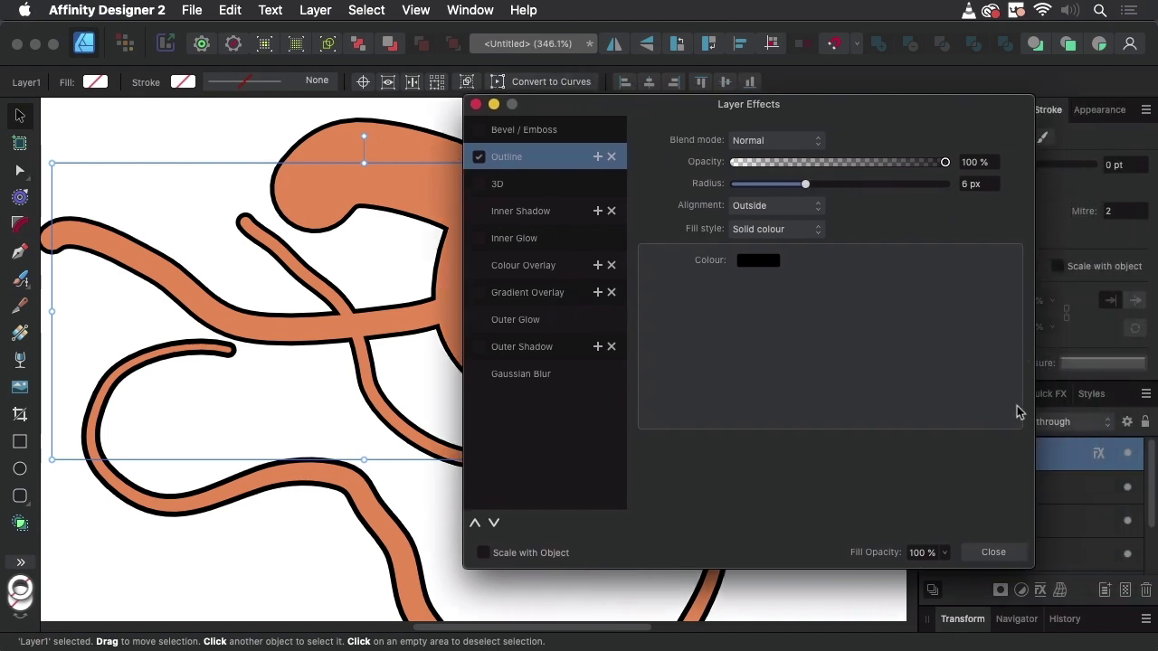
pyautogui.click(992, 547)
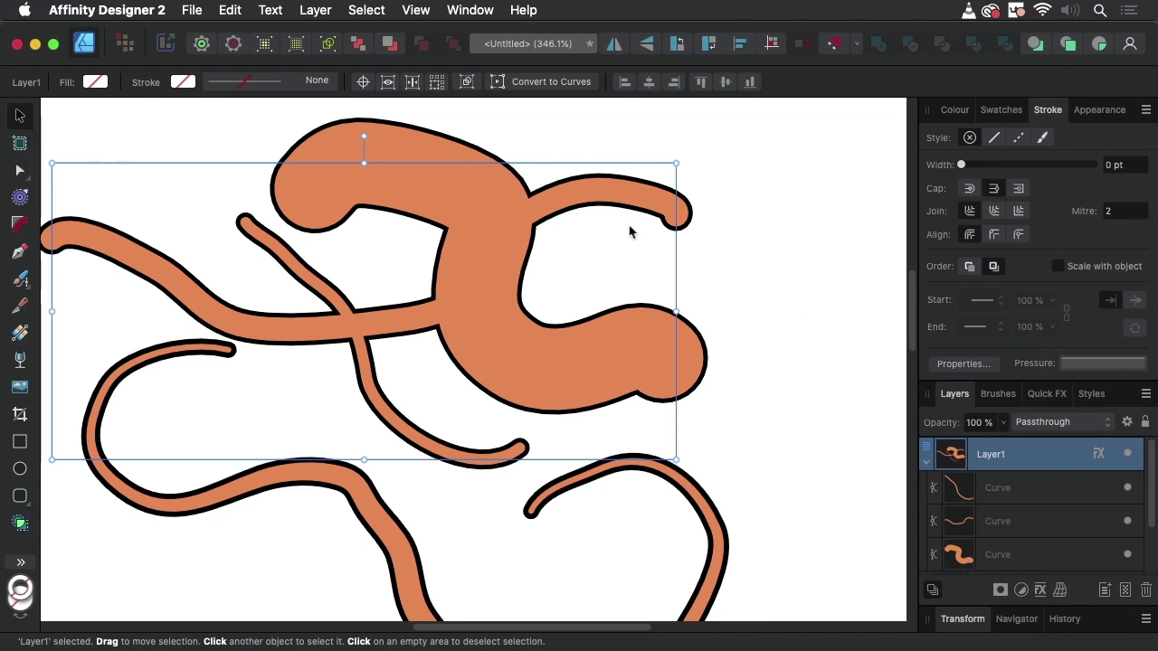
# - Paint a thick 26 pt orange S-stroke in an empty area and move it above Layer1
pyautogui.click(769, 258)
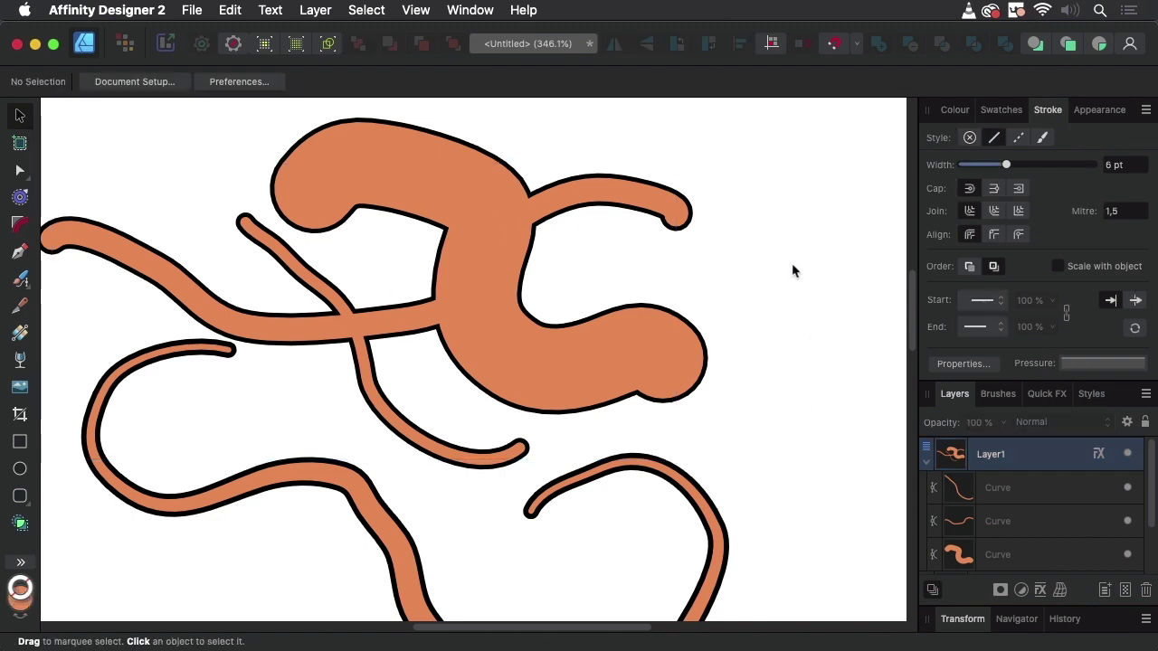
pyautogui.press('space')
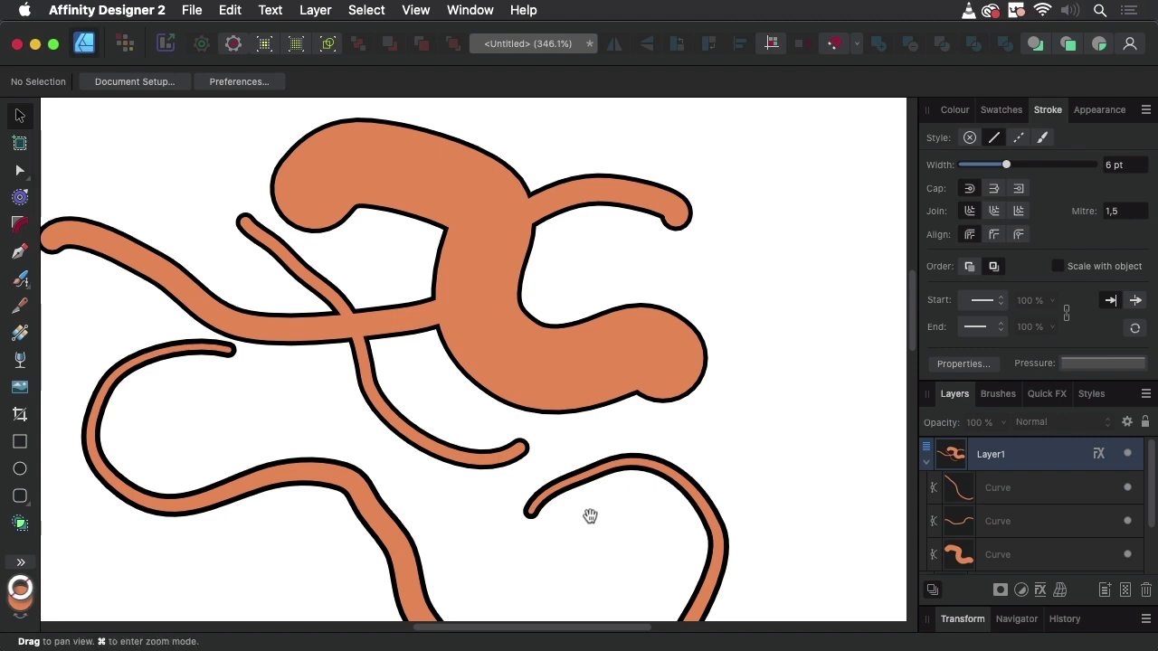
pyautogui.moveTo(589, 515); pyautogui.dragTo(623, 472)
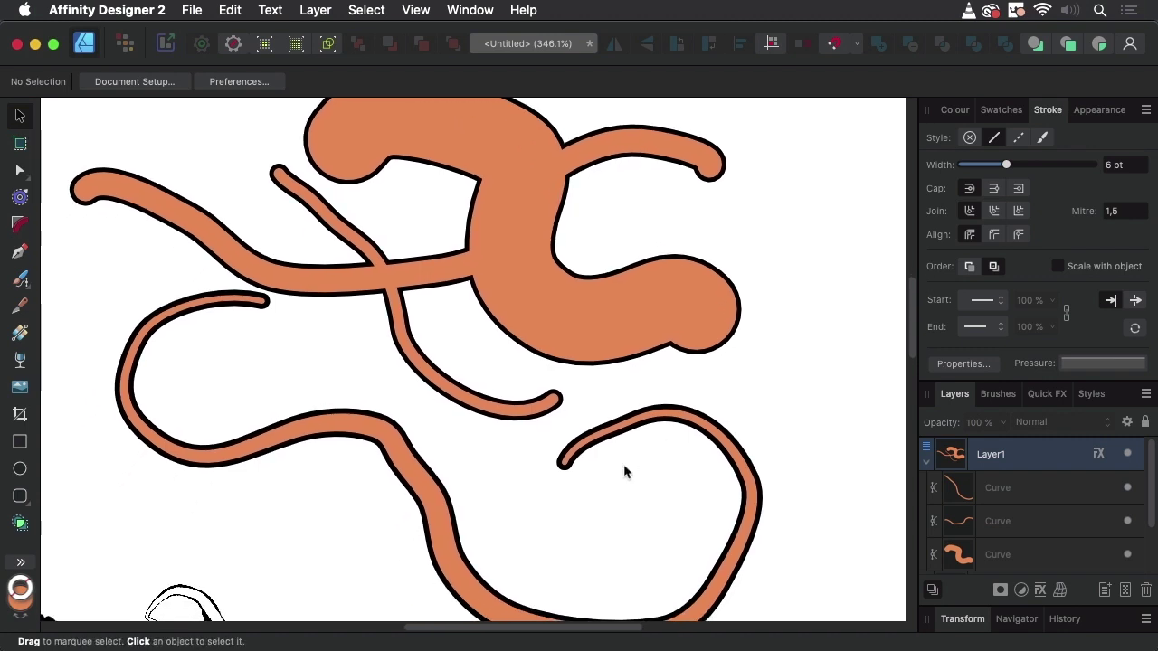
pyautogui.press('space')
pyautogui.moveTo(664, 513)
pyautogui.mouseDown()
pyautogui.moveTo(648, 429)
pyautogui.moveTo(660, 309)
pyautogui.mouseUp()
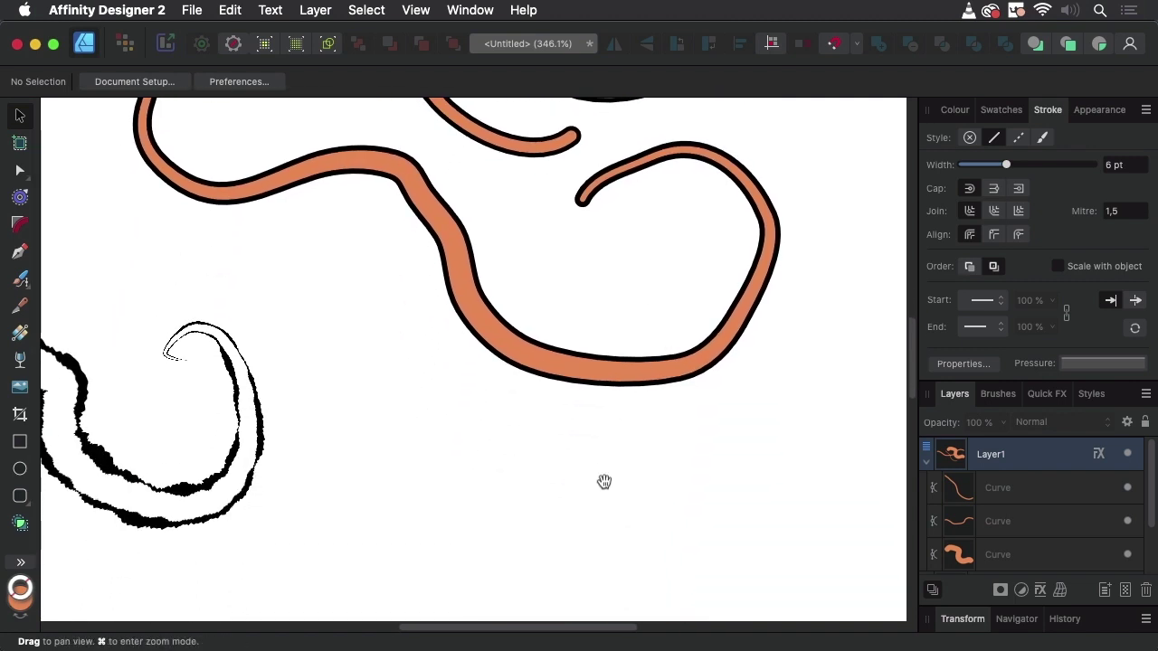
pyautogui.moveTo(605, 483); pyautogui.dragTo(652, 250)
pyautogui.moveTo(573, 416); pyautogui.dragTo(449, 236)
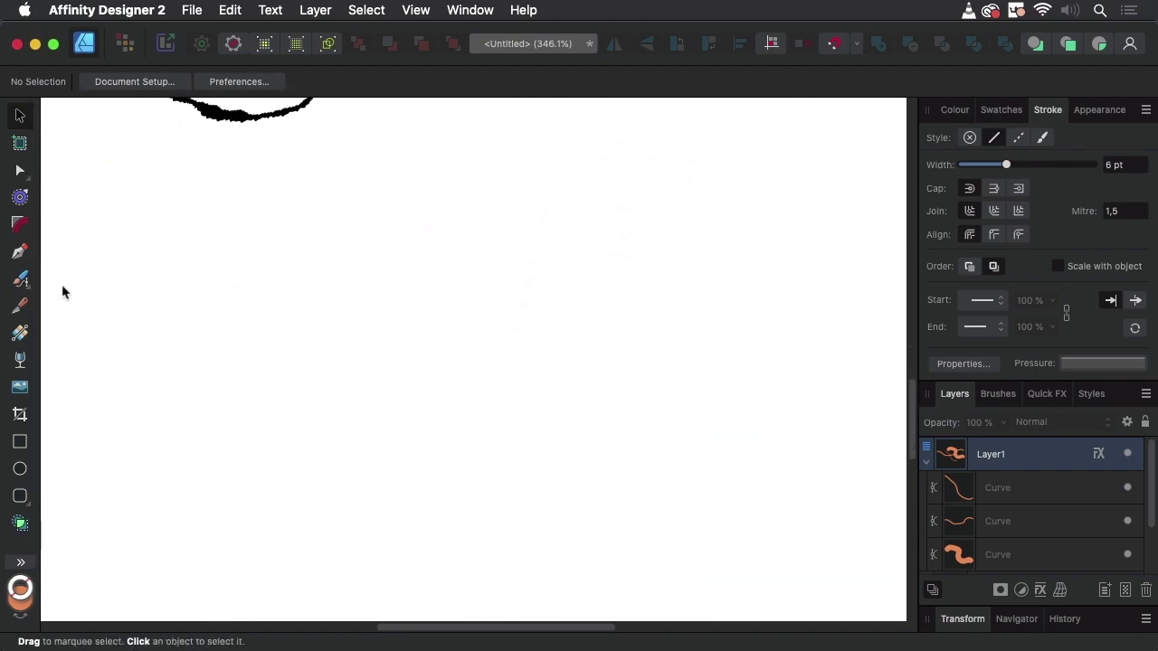
pyautogui.click(20, 279)
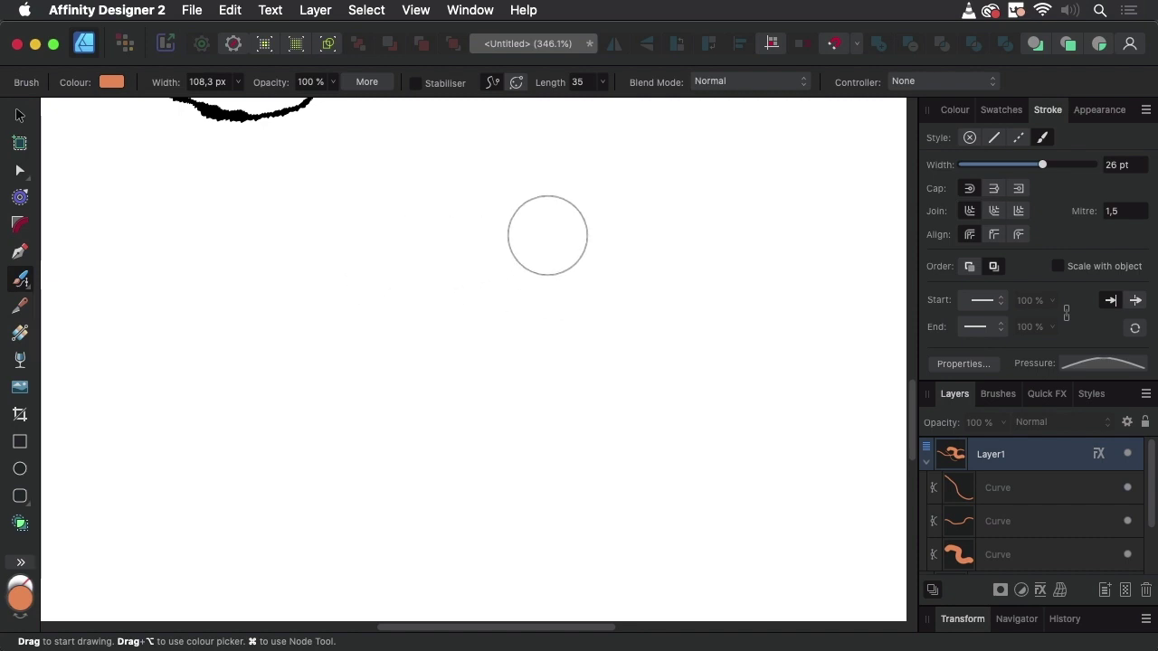
pyautogui.moveTo(503, 176)
pyautogui.mouseDown()
pyautogui.moveTo(557, 187)
pyautogui.moveTo(537, 314)
pyautogui.moveTo(230, 344)
pyautogui.moveTo(144, 476)
pyautogui.moveTo(408, 503)
pyautogui.moveTo(652, 497)
pyautogui.mouseUp()
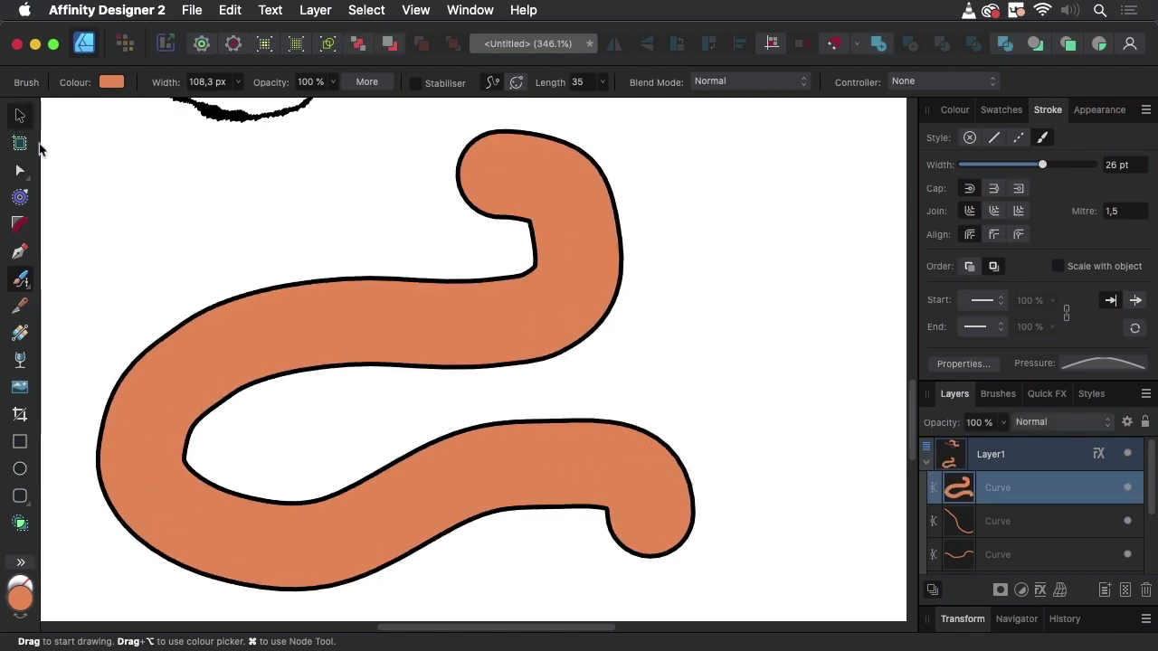
pyautogui.click(20, 116)
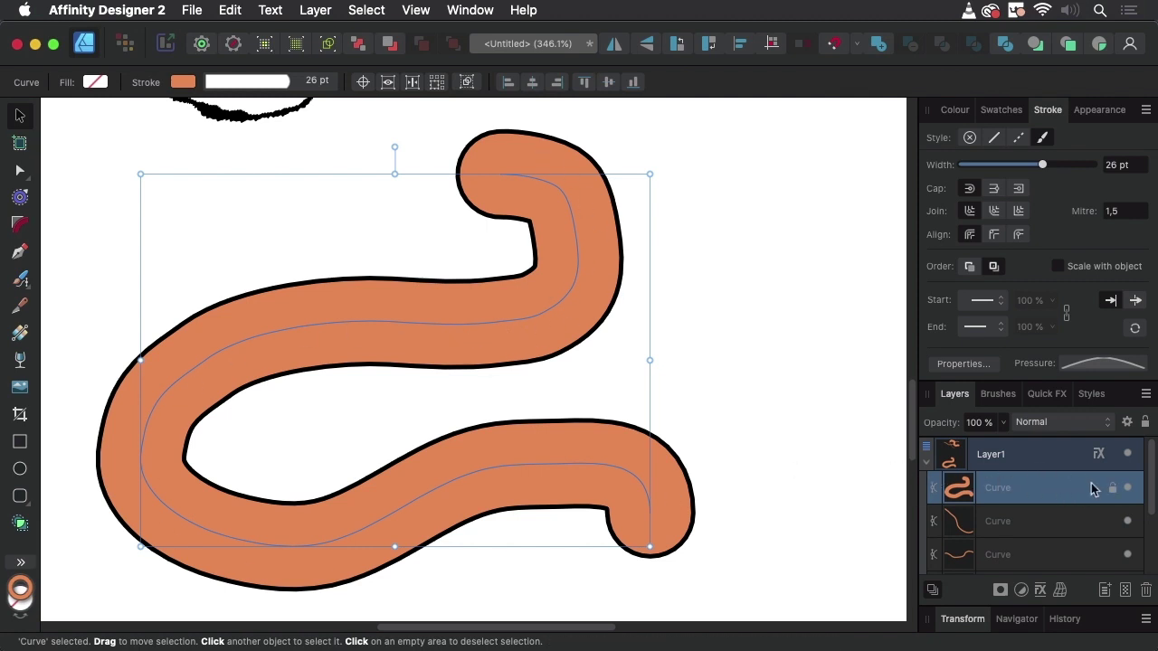
pyautogui.moveTo(1042, 492); pyautogui.dragTo(1037, 445)
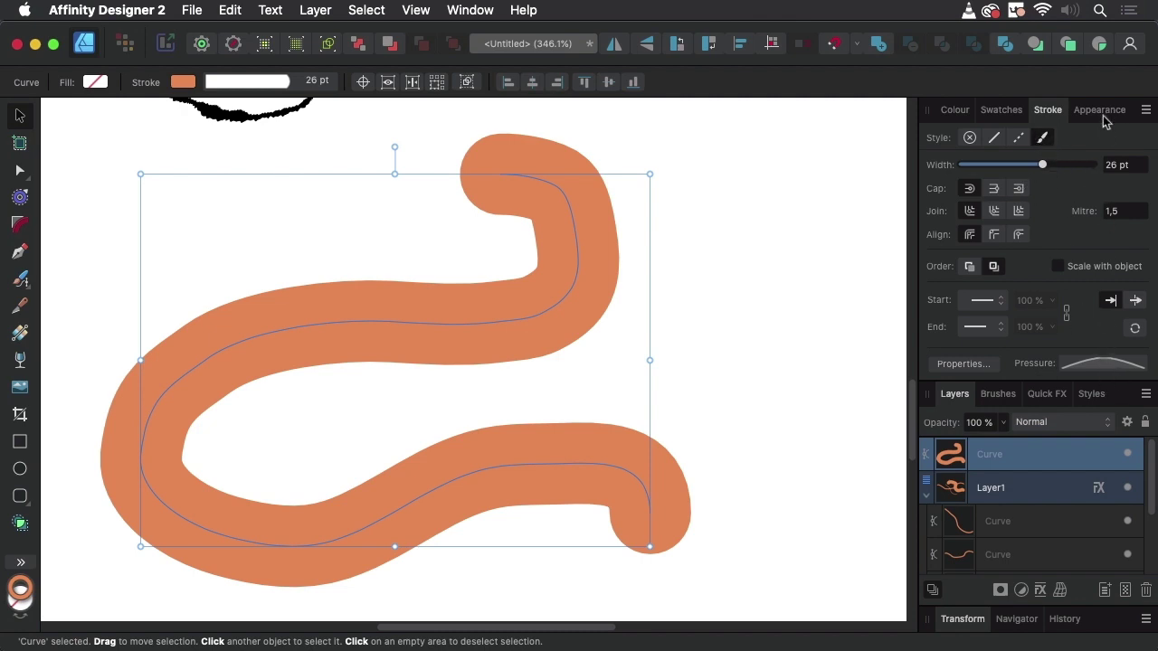
# - Give the S-curve the first Pens brush at 10 pt and nudge it to X 72,6 mm
pyautogui.moveTo(996, 398); pyautogui.dragTo(1050, 412)
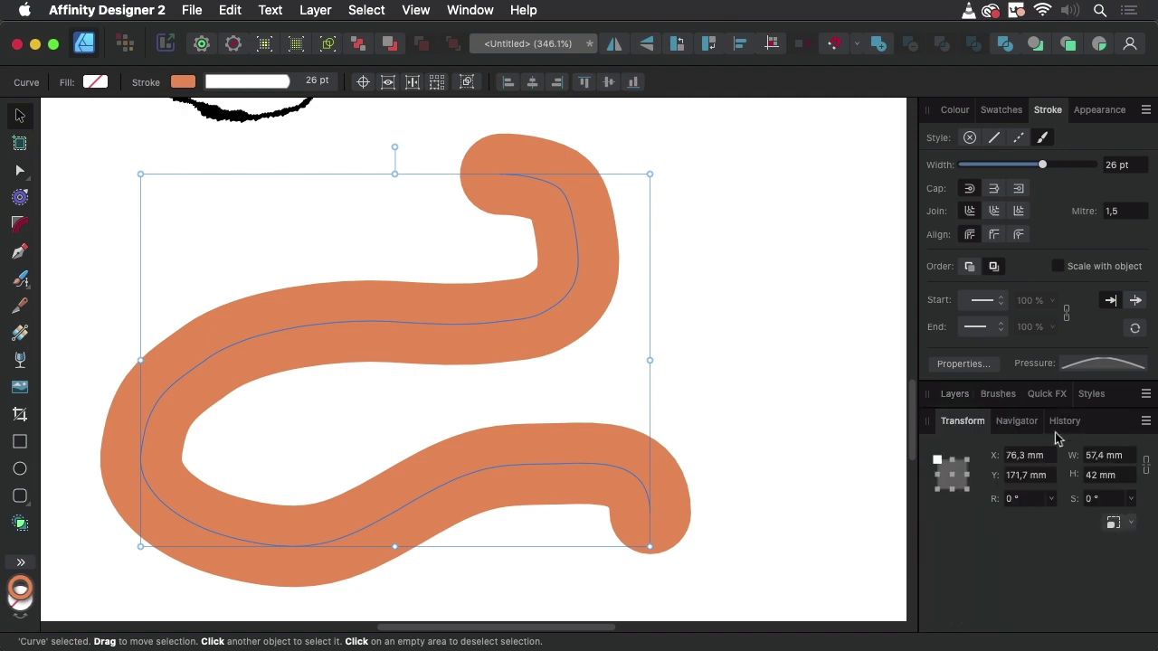
pyautogui.click(1000, 397)
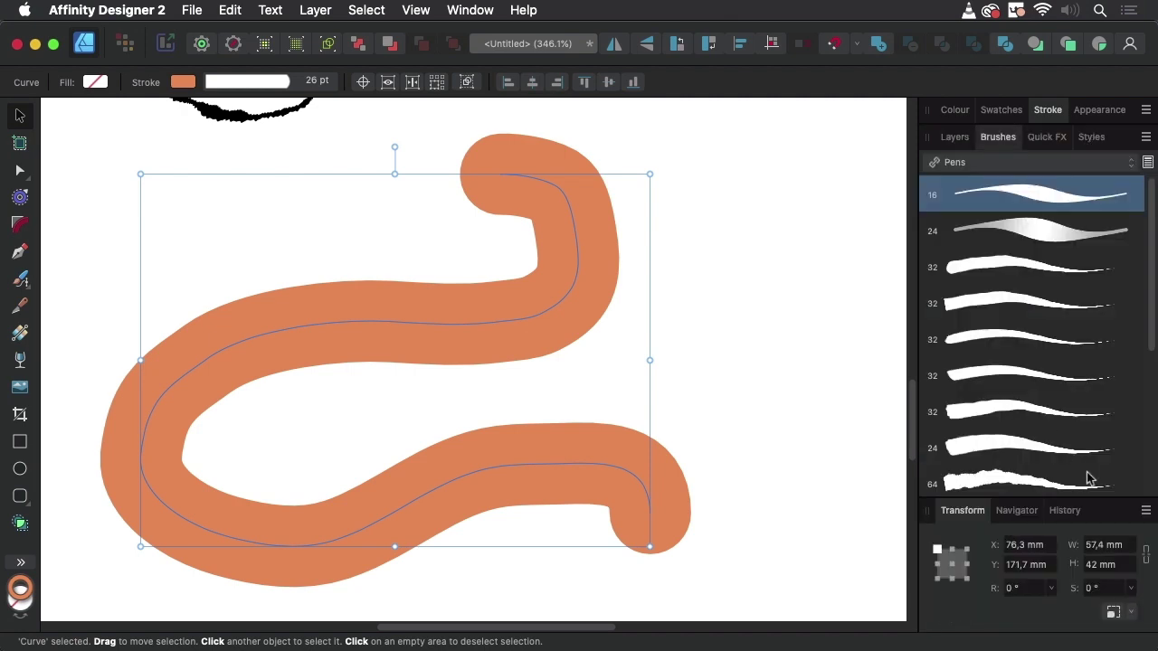
pyautogui.click(1064, 201)
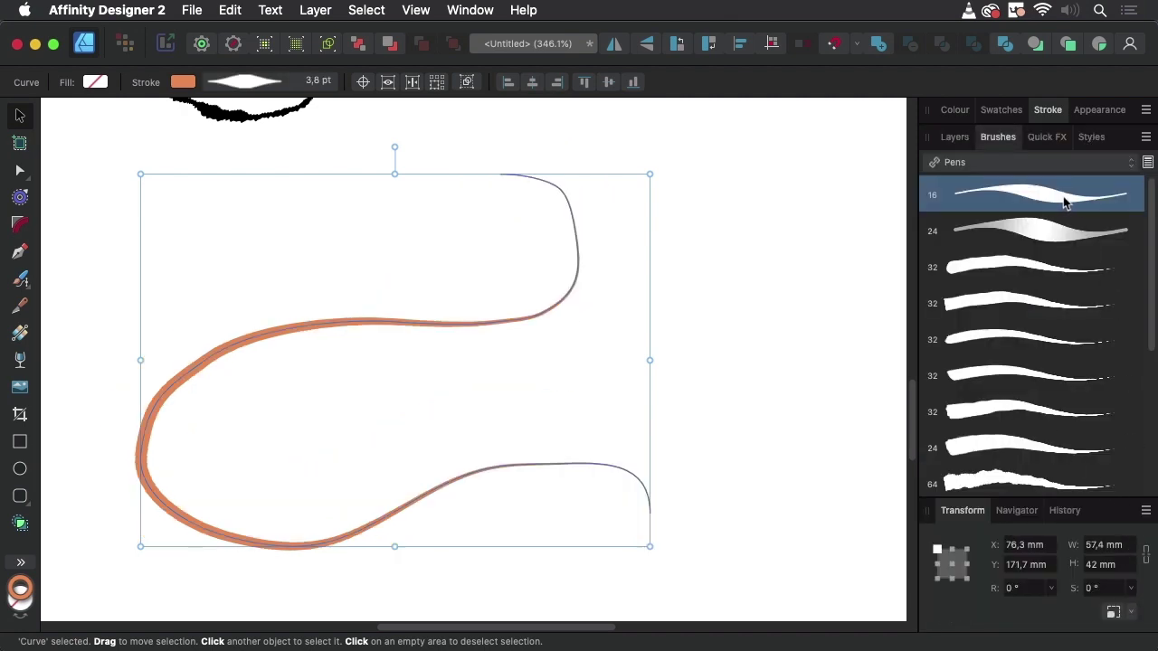
pyautogui.click(1047, 111)
pyautogui.moveTo(996, 166); pyautogui.dragTo(1018, 164)
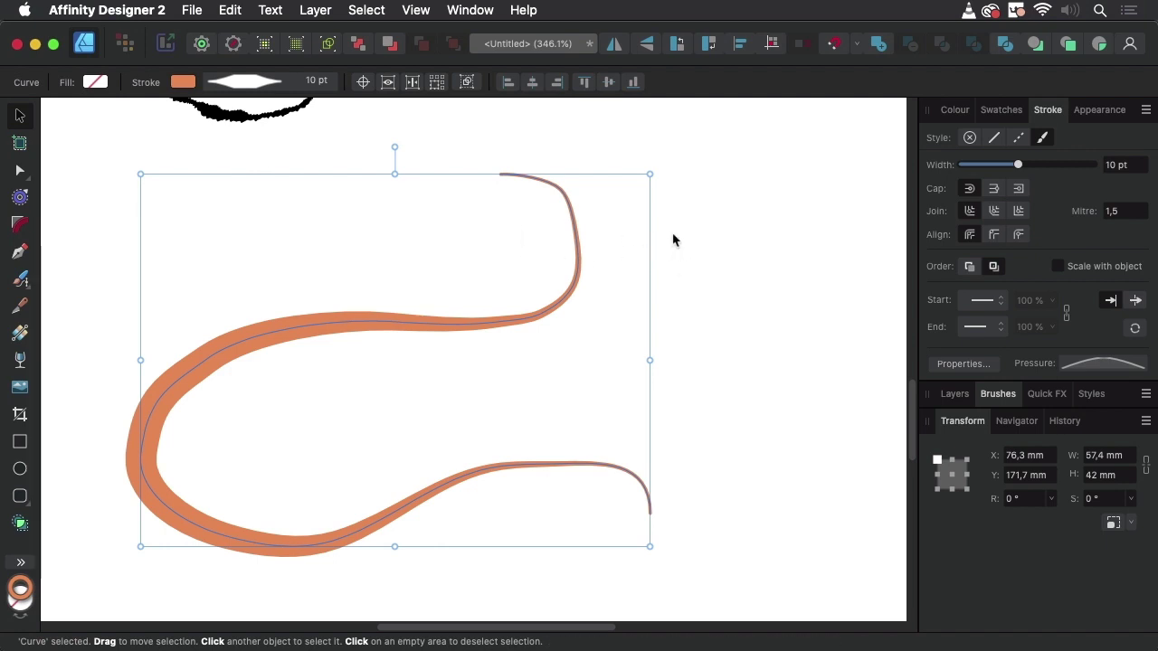
pyautogui.moveTo(478, 326); pyautogui.dragTo(445, 319)
pyautogui.click(1102, 112)
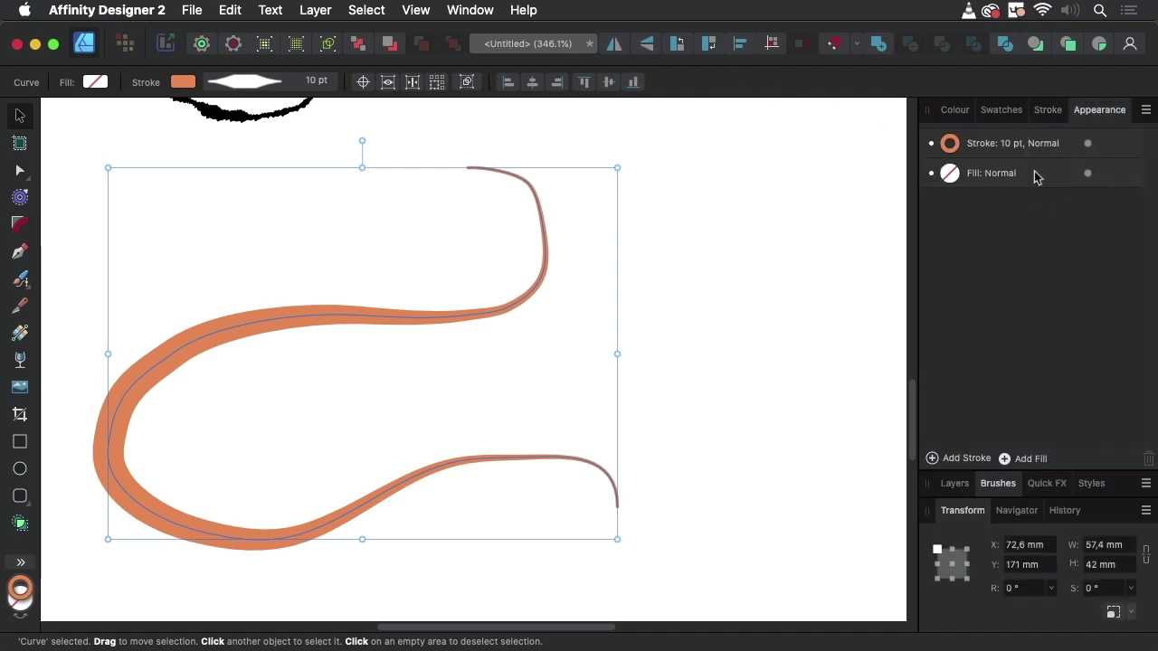
# - Duplicate the orange 10 pt stroke and make the lower copy a black 17 pt stroke
pyautogui.click(1111, 144)
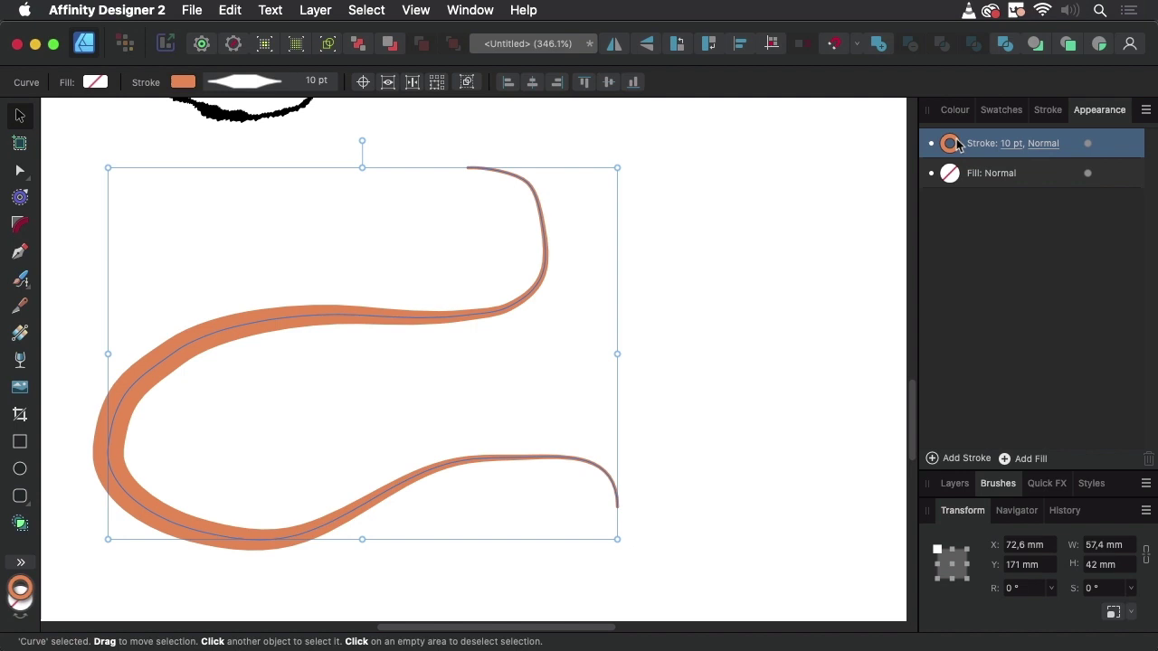
pyautogui.rightClick(1107, 143)
pyautogui.click(1106, 150)
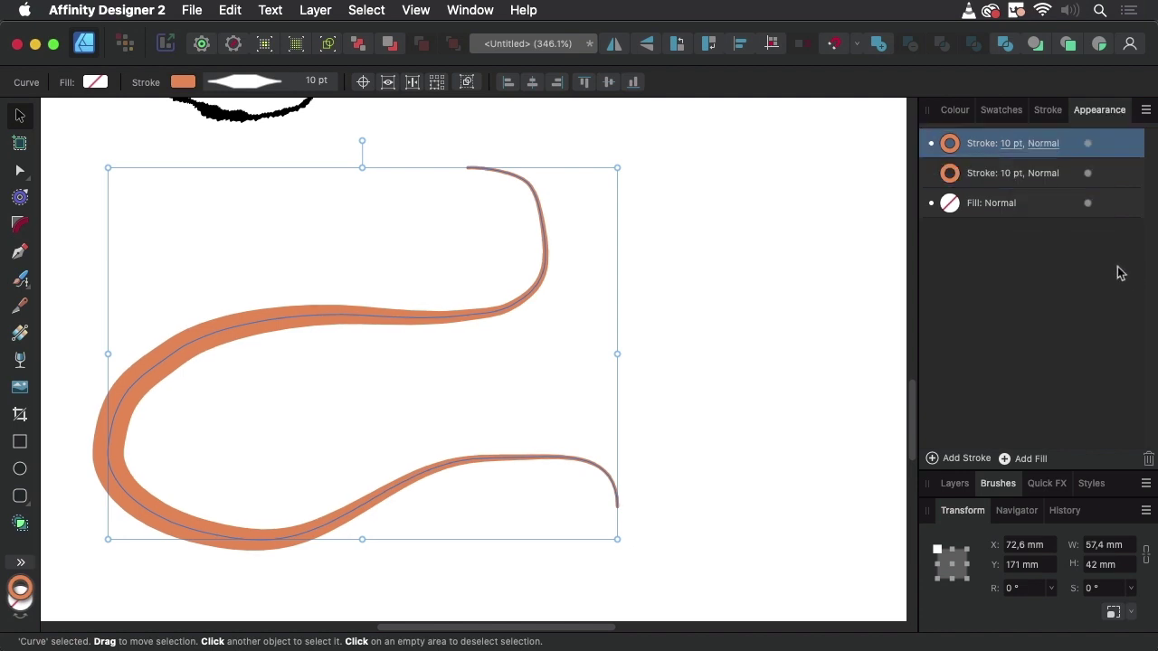
pyautogui.click(986, 175)
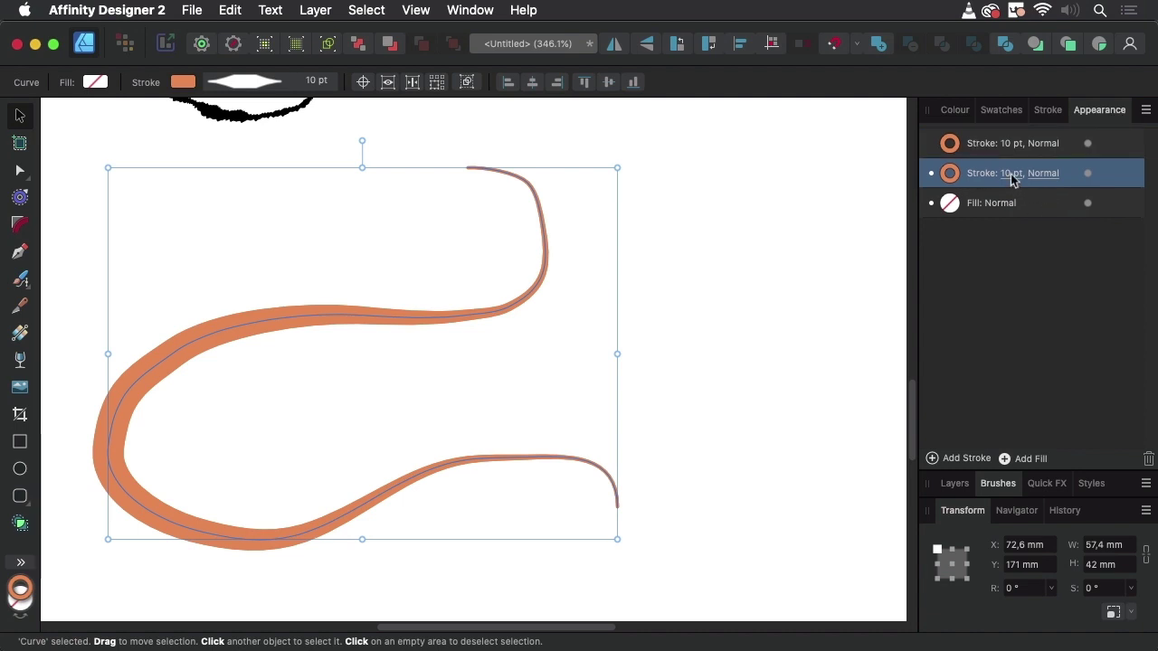
pyautogui.click(950, 174)
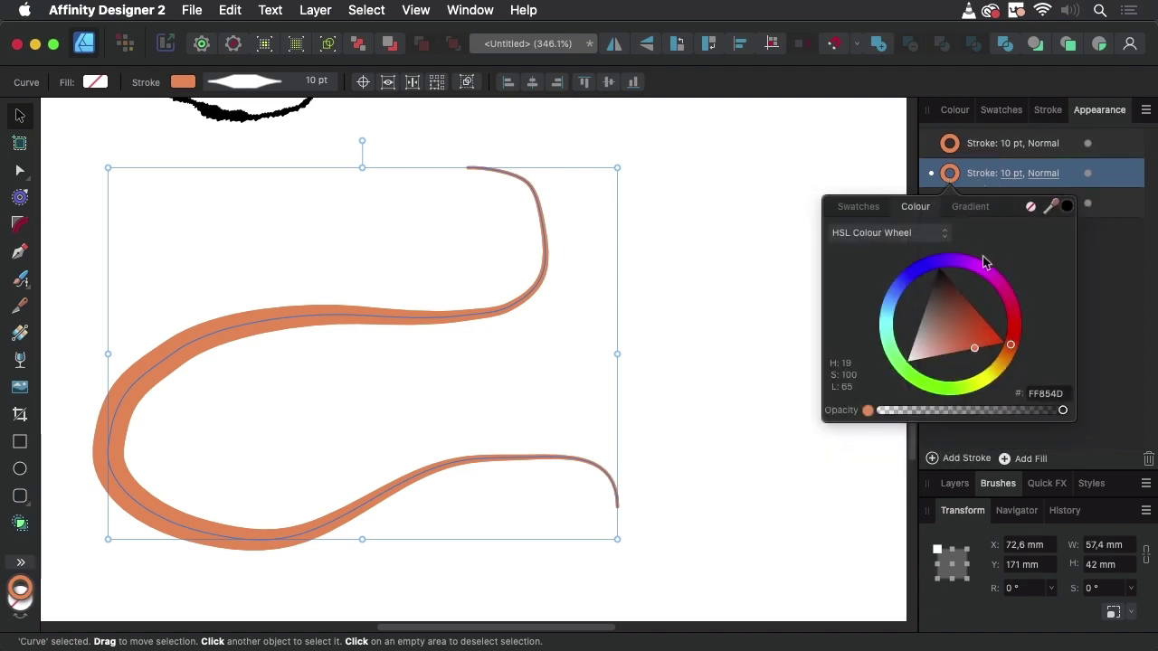
pyautogui.moveTo(946, 288); pyautogui.dragTo(939, 256)
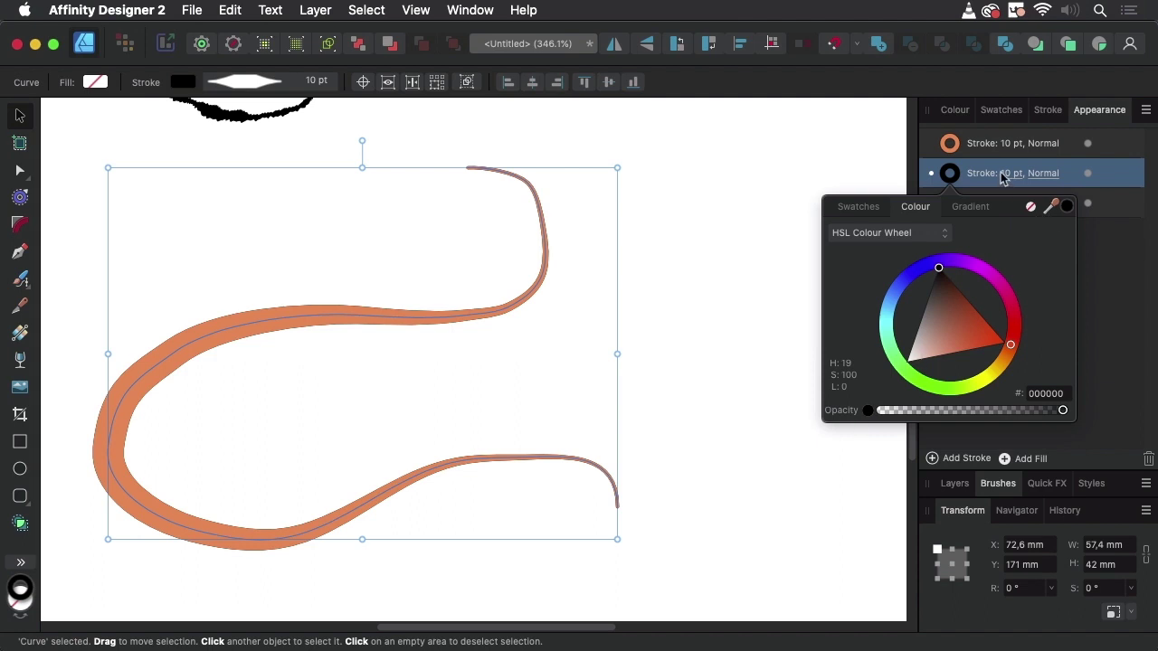
pyautogui.click(1120, 177)
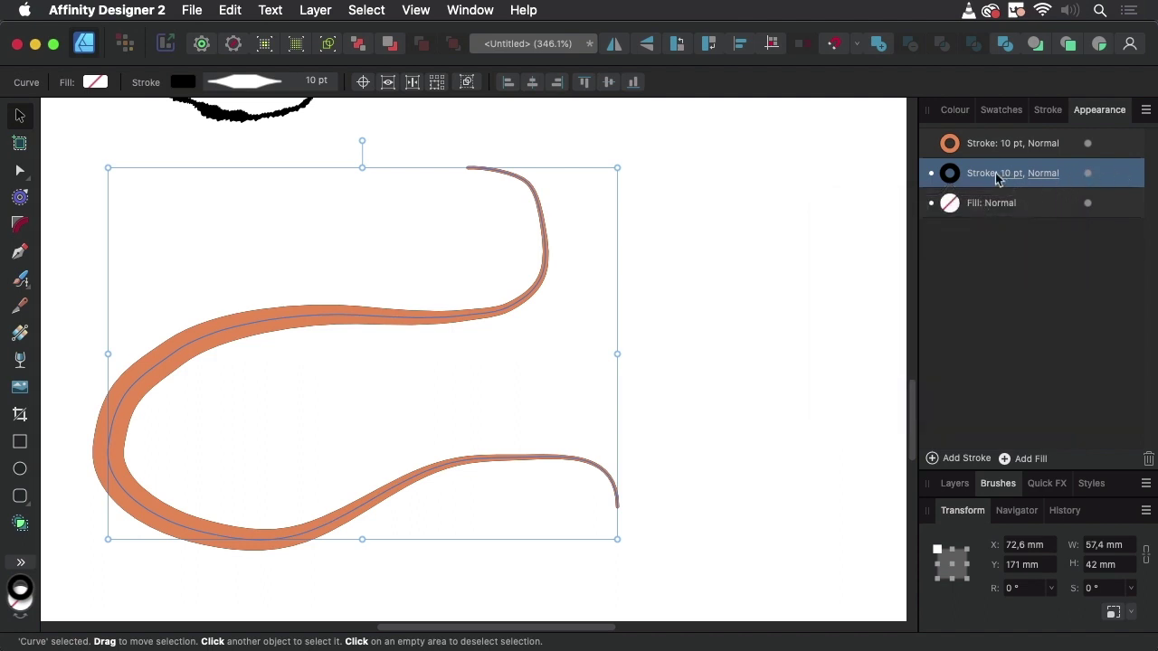
pyautogui.click(1011, 180)
pyautogui.moveTo(993, 234); pyautogui.dragTo(1001, 236)
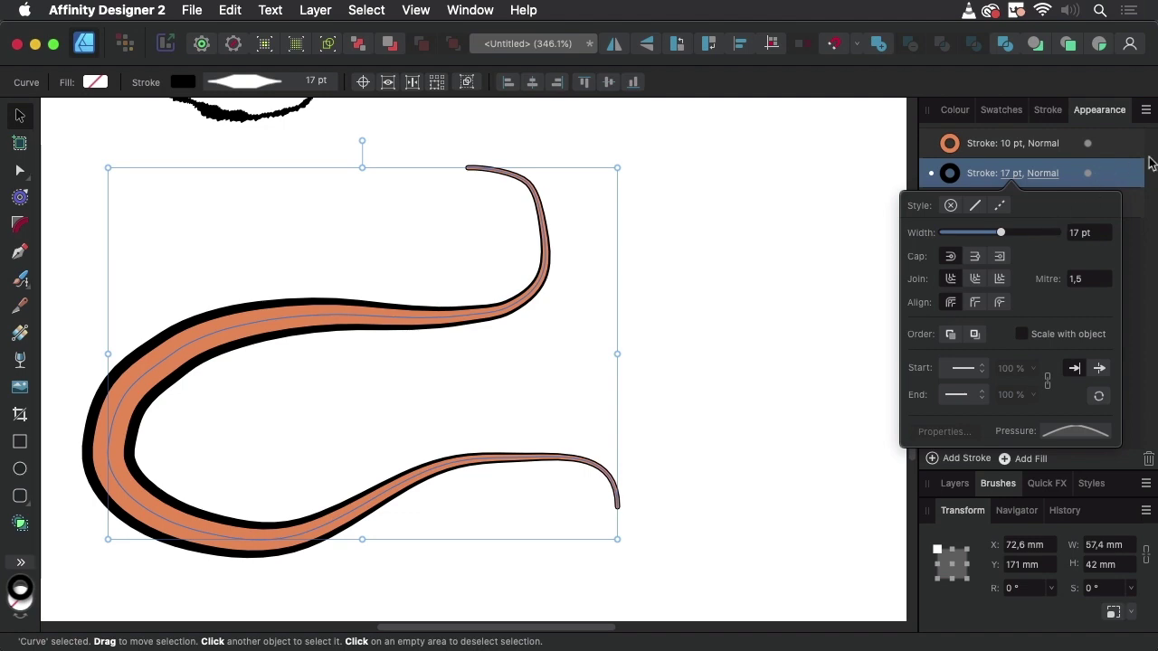
# - Keep the orange stroke's blend mode at Normal and preview the black outline
pyautogui.click(1051, 152)
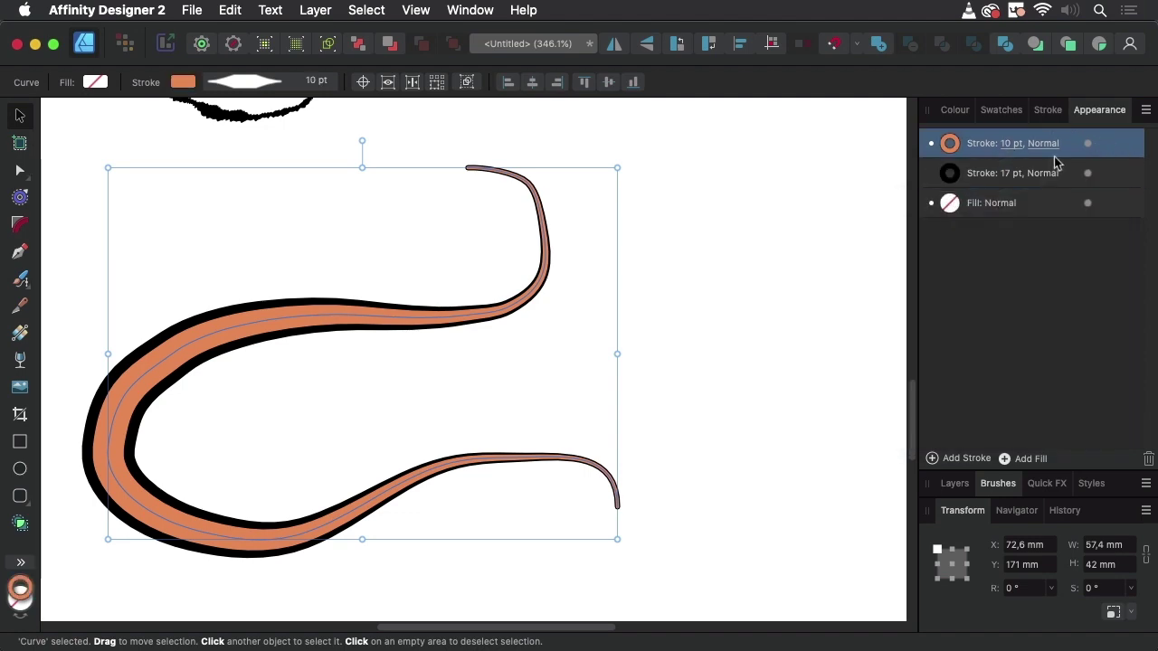
pyautogui.click(1052, 148)
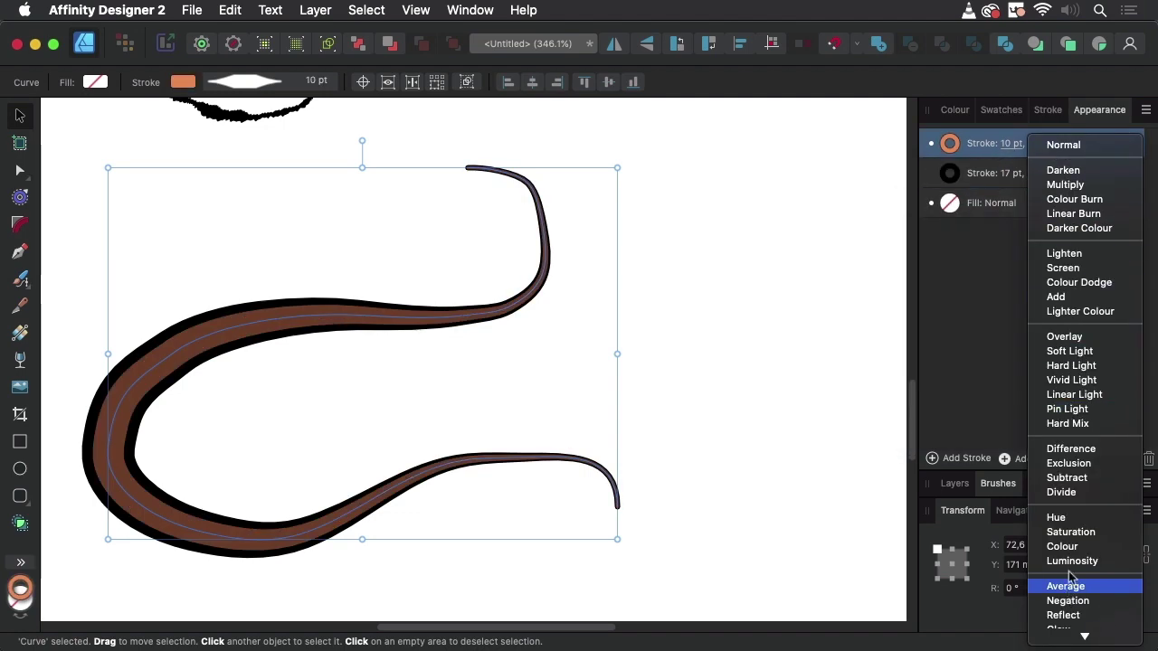
pyautogui.click(982, 293)
pyautogui.click(708, 354)
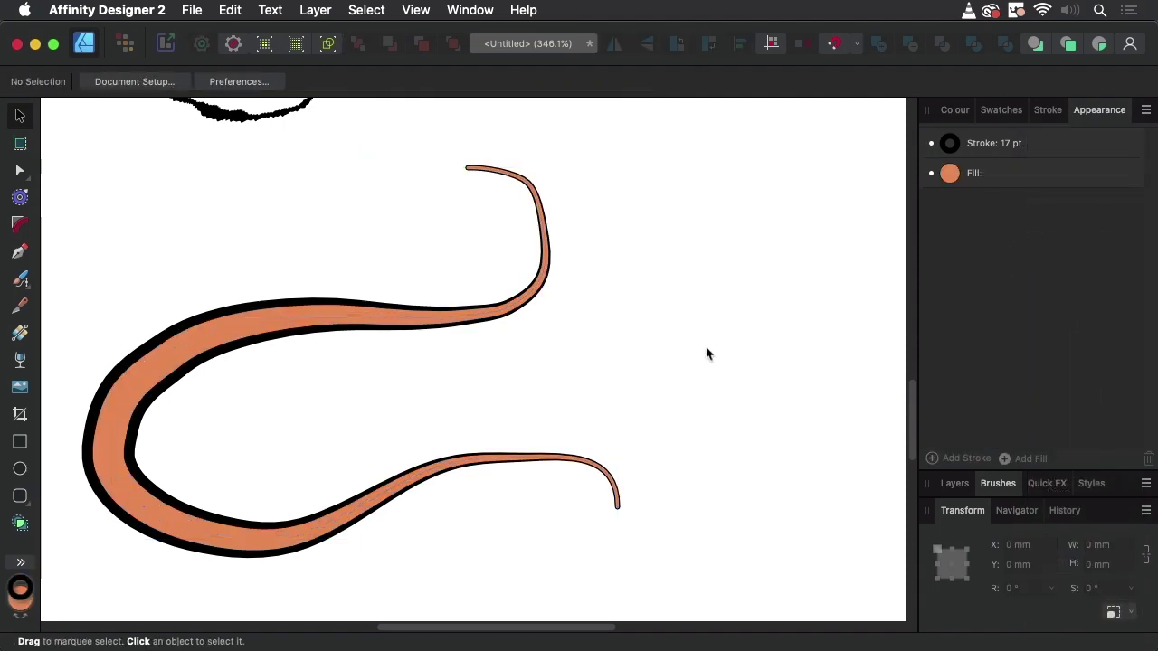
pyautogui.click(493, 308)
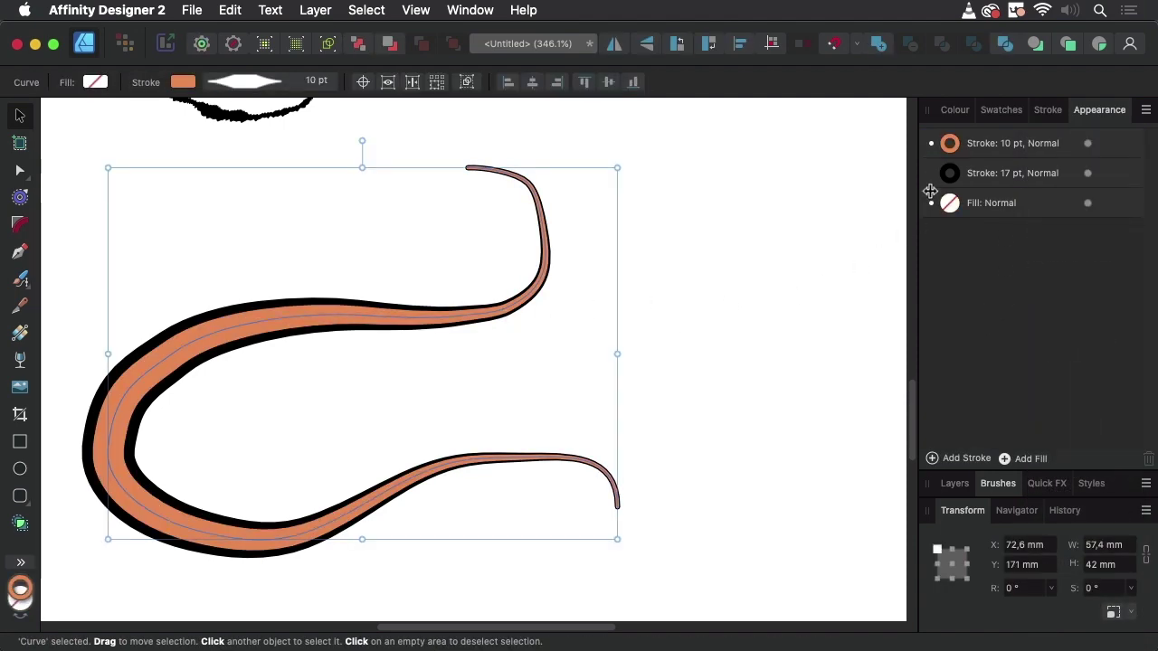
# - Float the Styles panel and move the outlined curve clear of it
pyautogui.click(1098, 484)
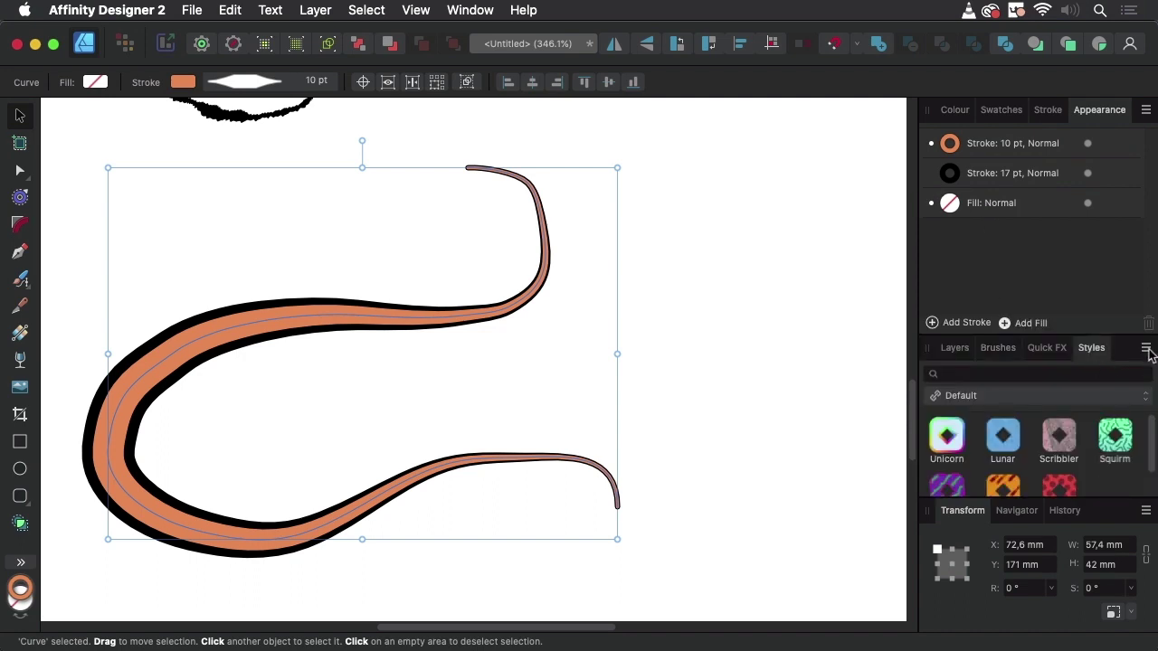
pyautogui.moveTo(1091, 347); pyautogui.dragTo(731, 83)
pyautogui.moveTo(546, 300)
pyautogui.mouseDown()
pyautogui.moveTo(596, 337)
pyautogui.moveTo(610, 305)
pyautogui.moveTo(760, 316)
pyautogui.mouseUp()
pyautogui.moveTo(676, 332); pyautogui.dragTo(539, 350)
# - Create a new style, Style 8, from the outlined curve's look
pyautogui.rightClick(488, 360)
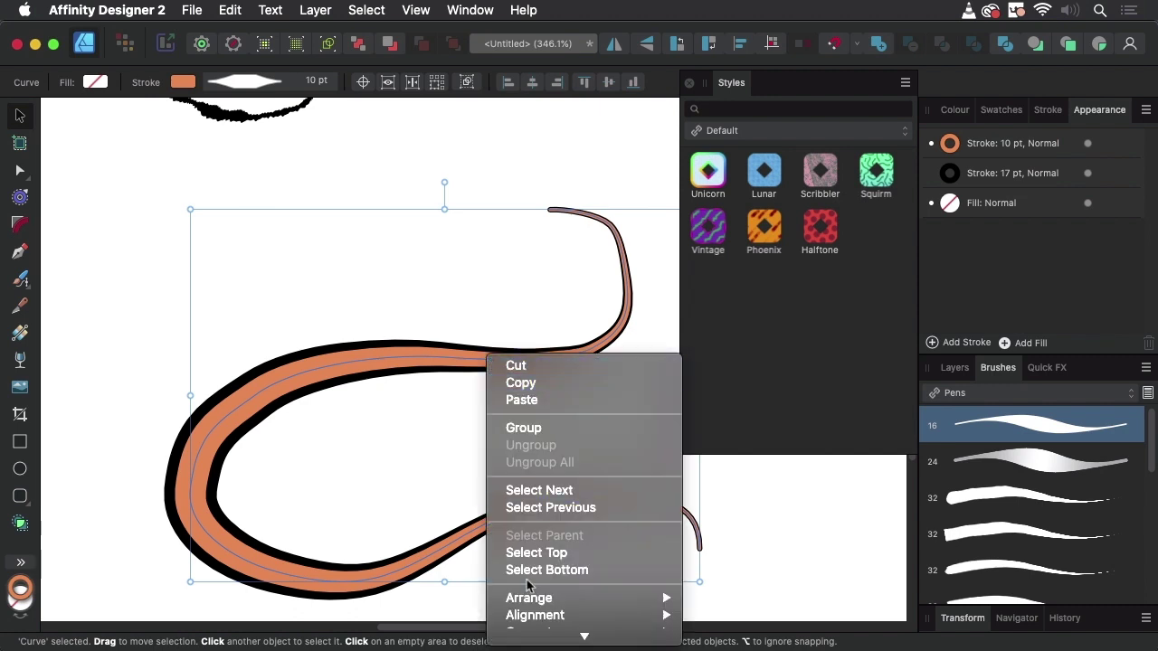
pyautogui.moveTo(526, 644)
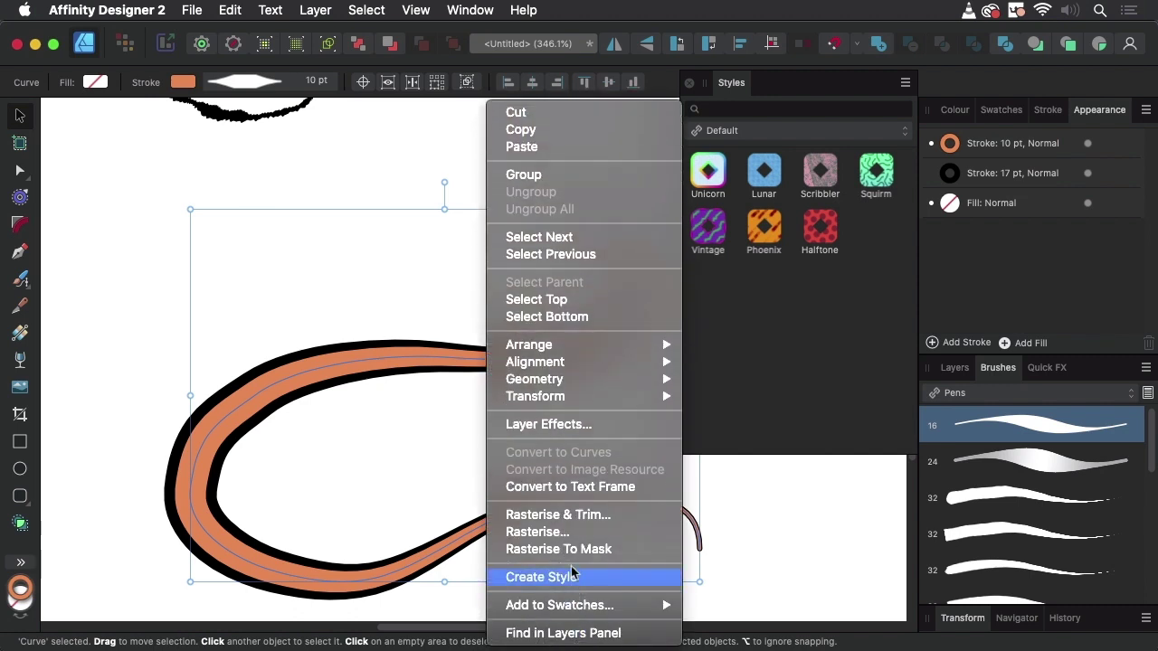
pyautogui.click(644, 577)
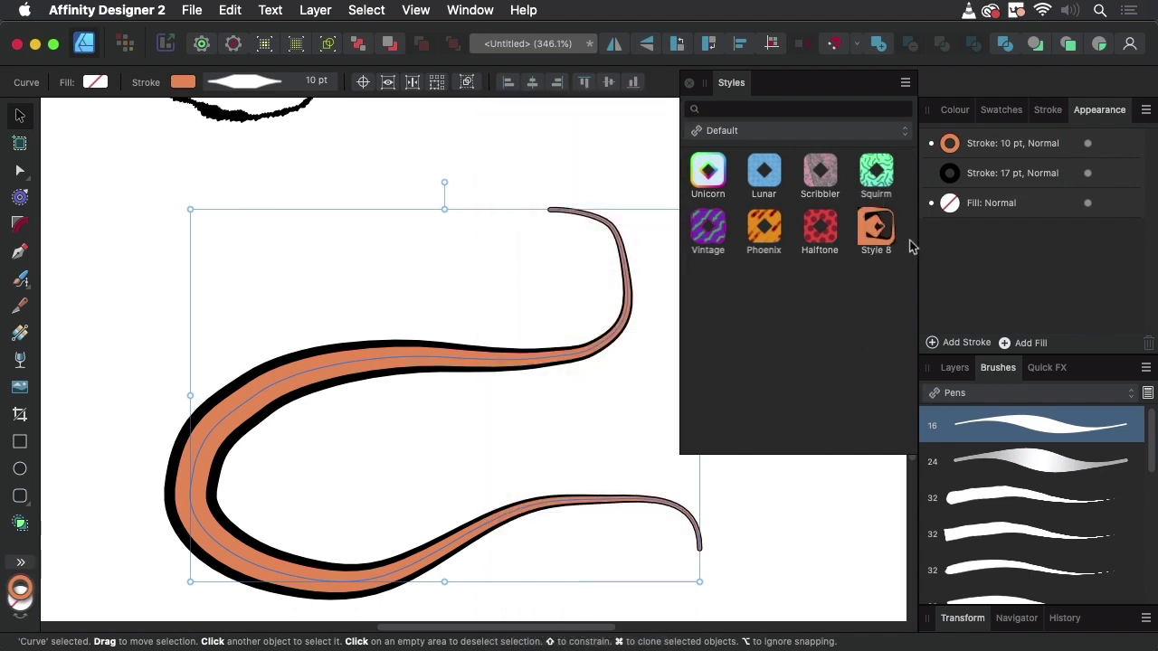
pyautogui.click(582, 305)
pyautogui.hscroll(5, 582, 305)
pyautogui.scroll(-2, 582, 305)
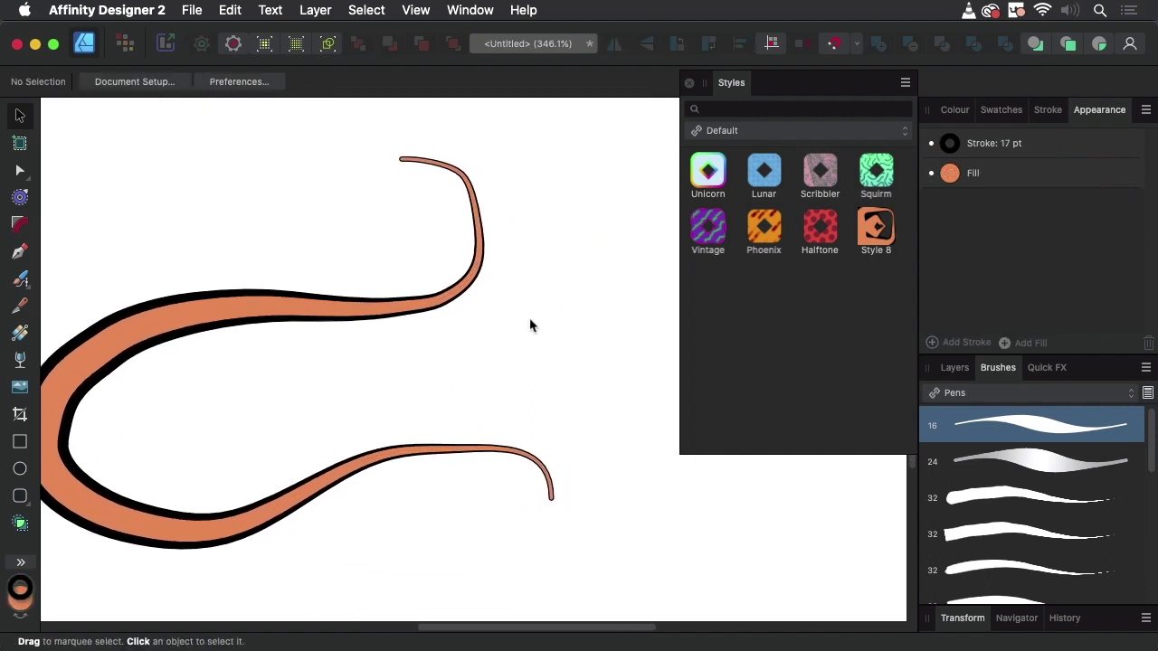
# - Paint a new orange brush stroke to the right of the first curve
pyautogui.moveTo(533, 362); pyautogui.dragTo(397, 353)
pyautogui.click(22, 282)
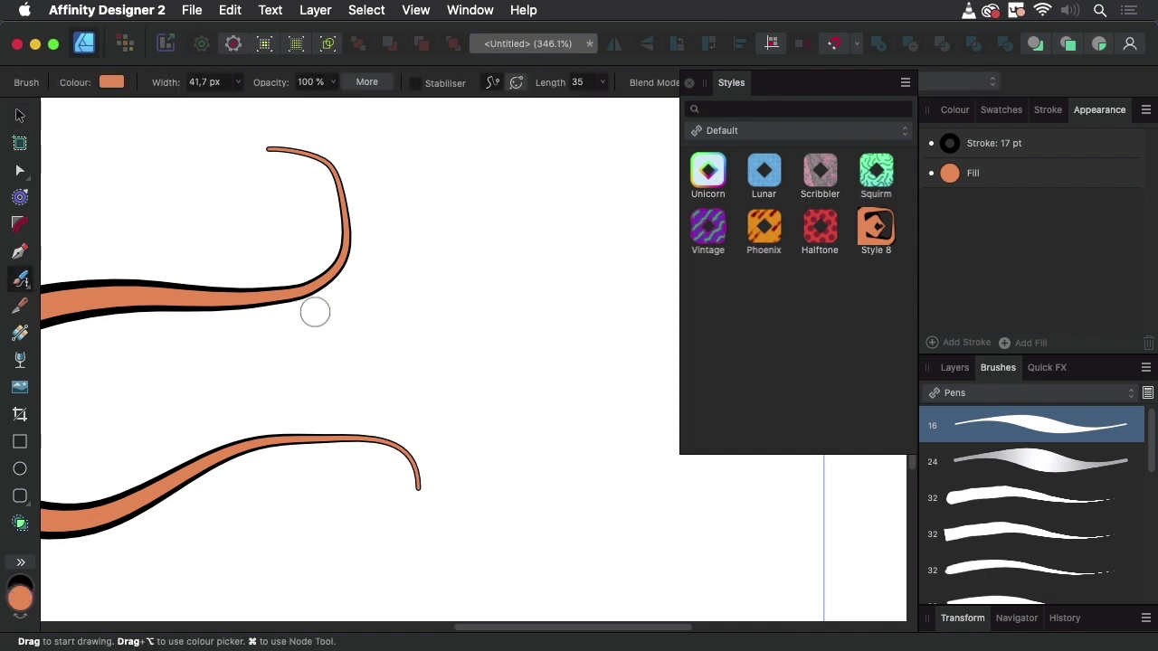
pyautogui.moveTo(481, 237)
pyautogui.mouseDown()
pyautogui.moveTo(586, 307)
pyautogui.moveTo(445, 401)
pyautogui.moveTo(356, 317)
pyautogui.moveTo(477, 346)
pyautogui.moveTo(551, 488)
pyautogui.moveTo(701, 469)
pyautogui.mouseUp()
# - Apply Style 8 to the new stroke, giving it the black 17 pt outline
pyautogui.click(20, 115)
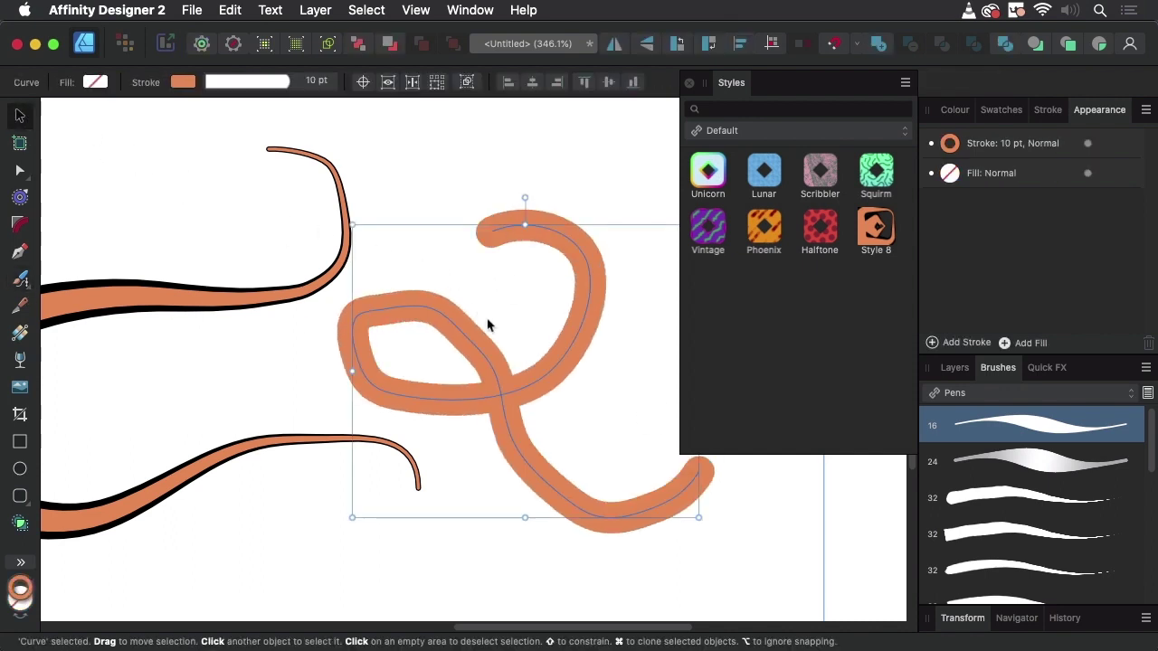
pyautogui.click(872, 237)
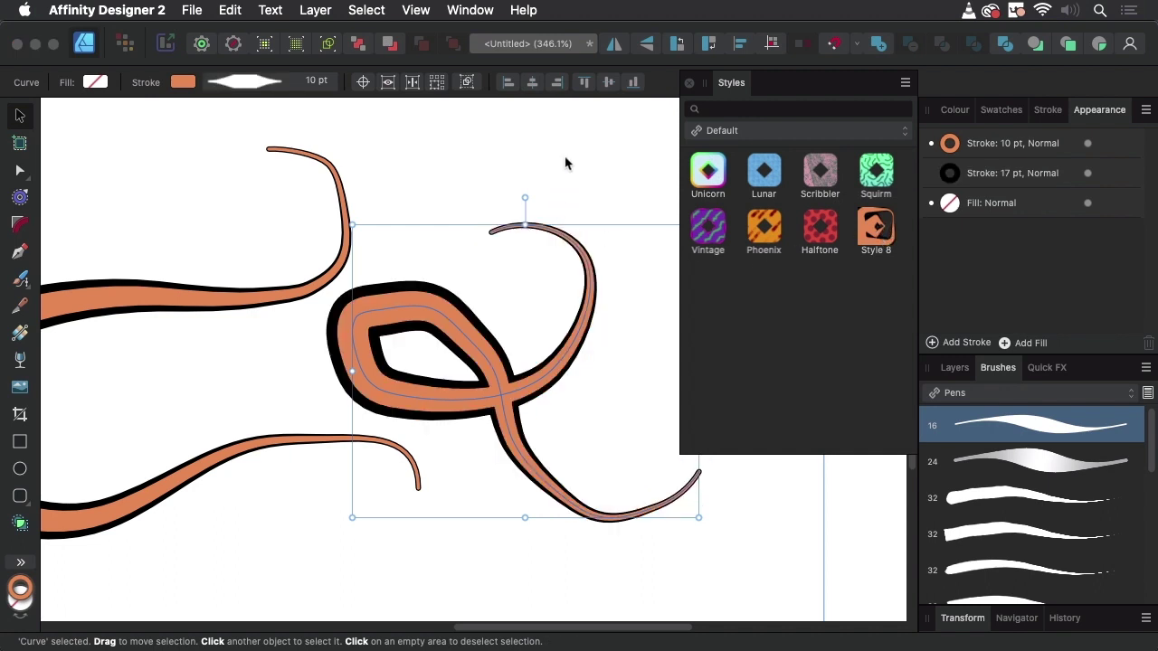
pyautogui.click(598, 160)
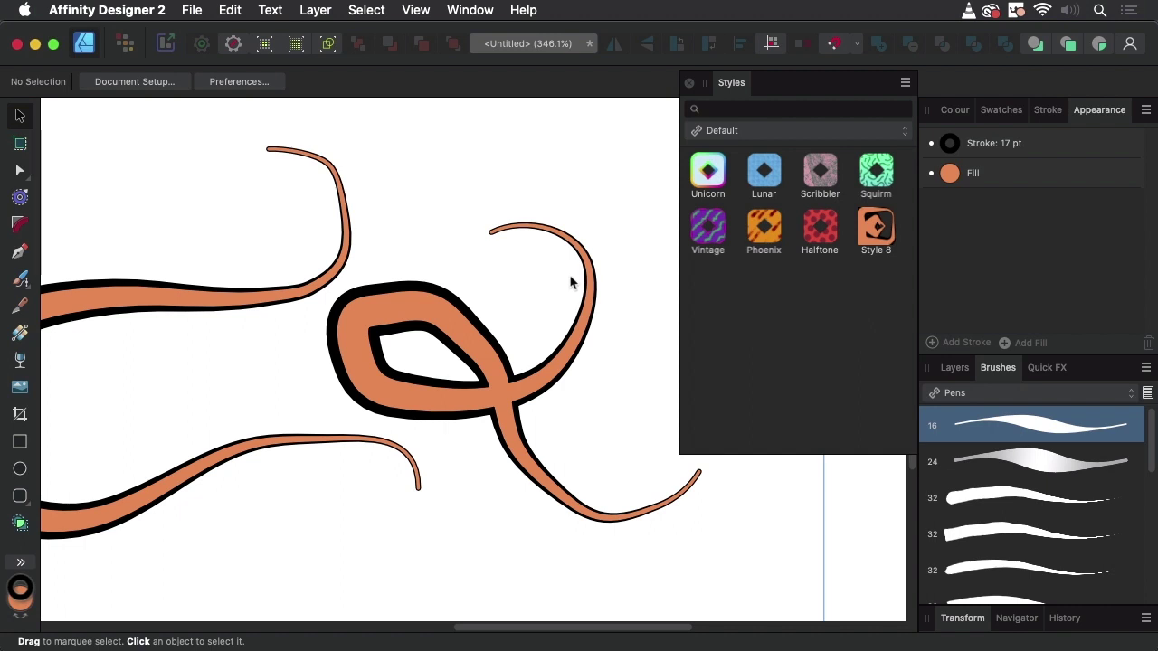
pyautogui.hscroll(-5, 314, 284)
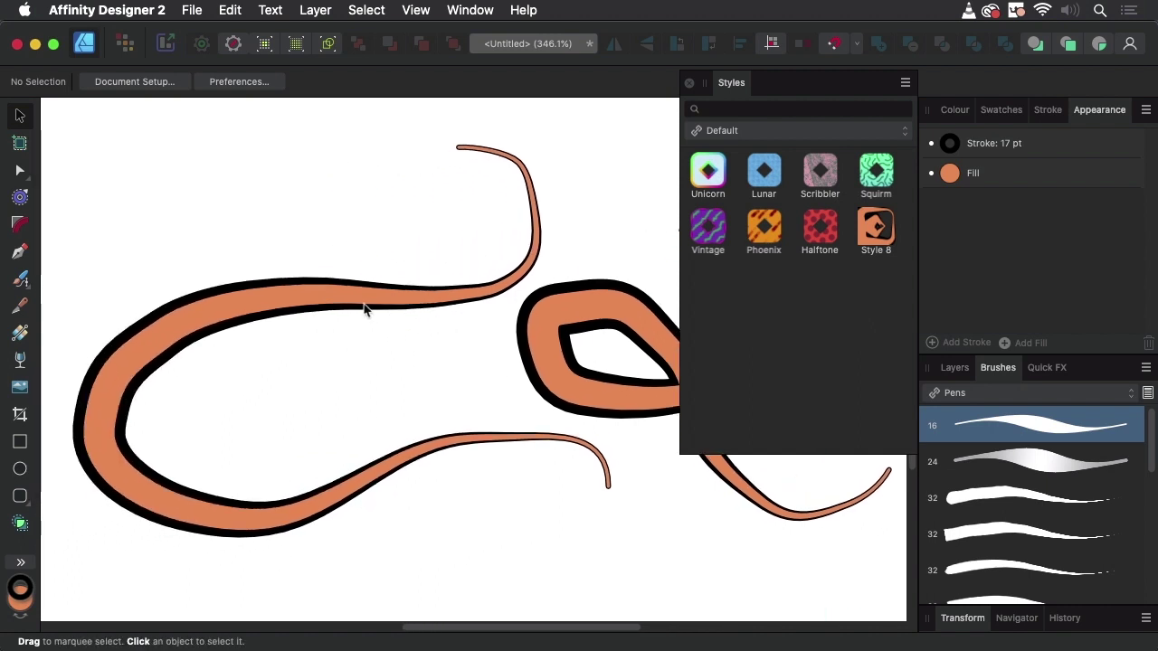
# - Switch the C-shaped curve's black outline stroke to a rough Pens brush
pyautogui.click(365, 308)
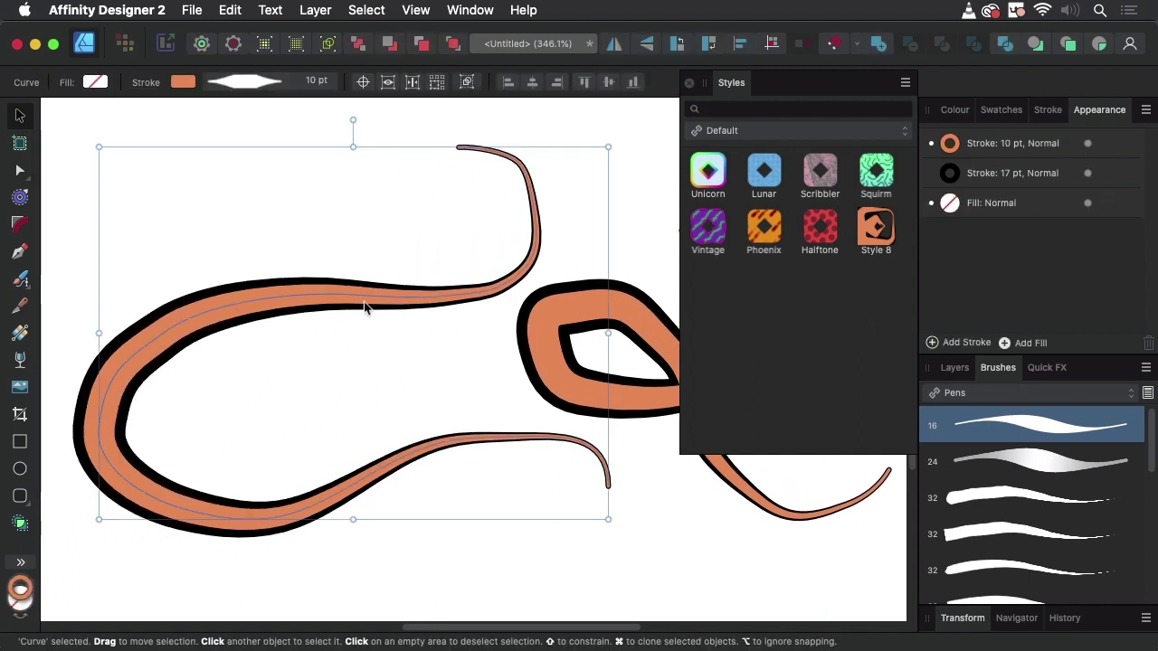
pyautogui.click(1030, 181)
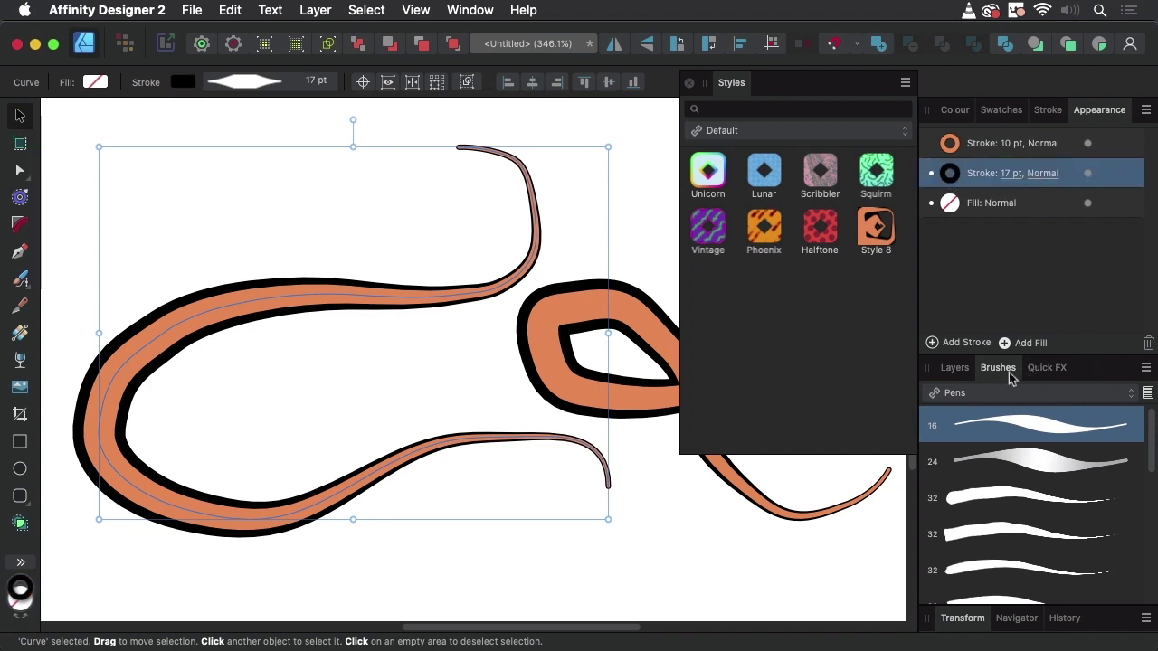
pyautogui.scroll(-3, 1091, 553)
pyautogui.scroll(-3, 1090, 553)
pyautogui.scroll(-2, 1015, 512)
pyautogui.scroll(1, 1004, 493)
pyautogui.click(997, 503)
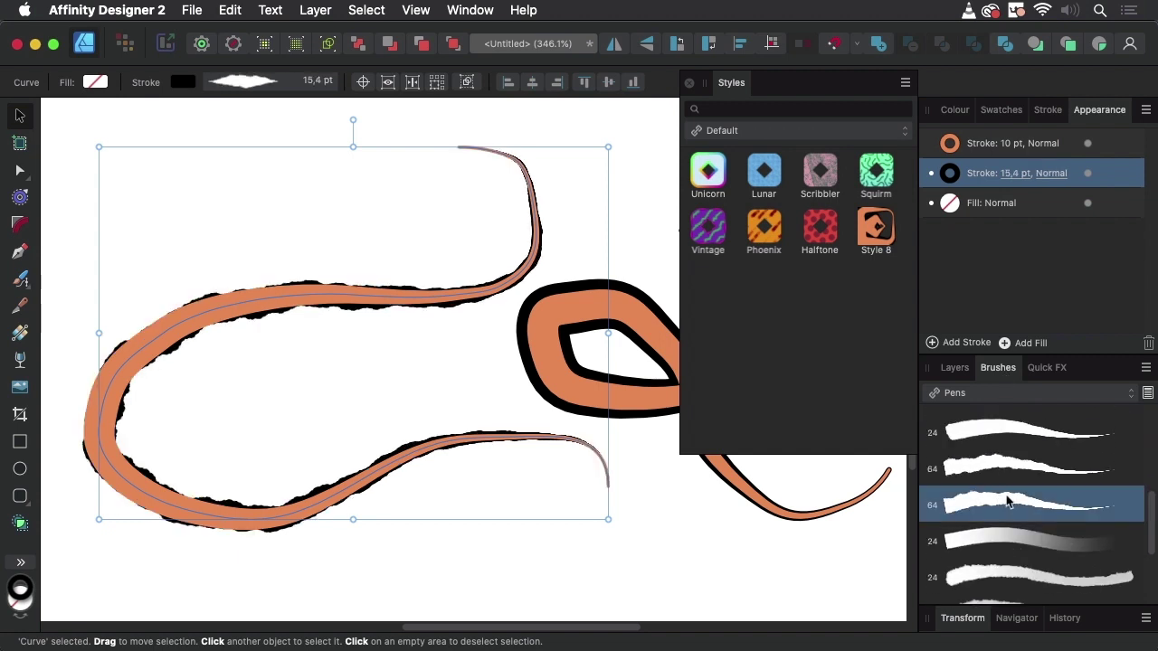
# - Give the orange stroke the same rough brush and move the Styles panel aside
pyautogui.click(995, 152)
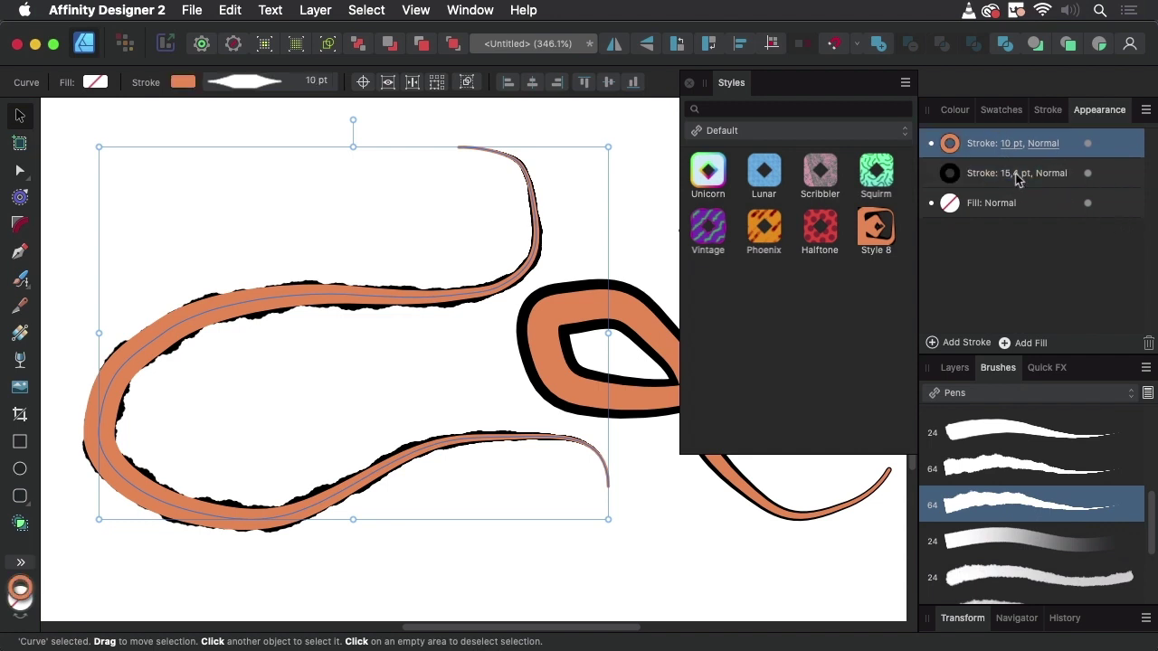
pyautogui.click(1013, 474)
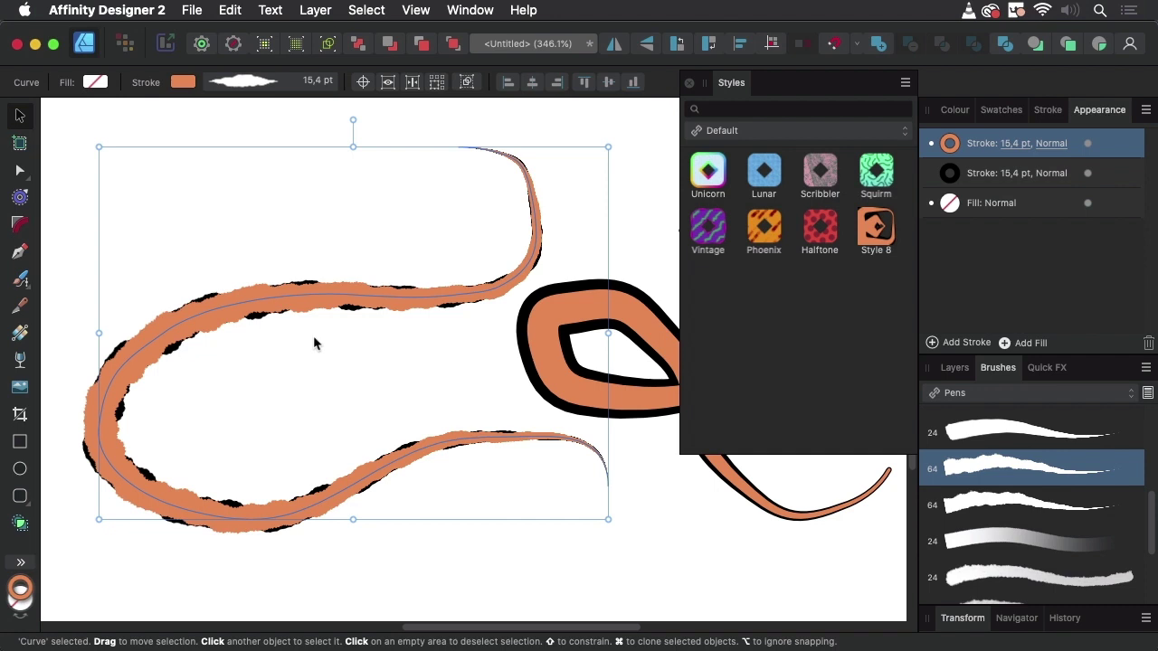
pyautogui.click(404, 340)
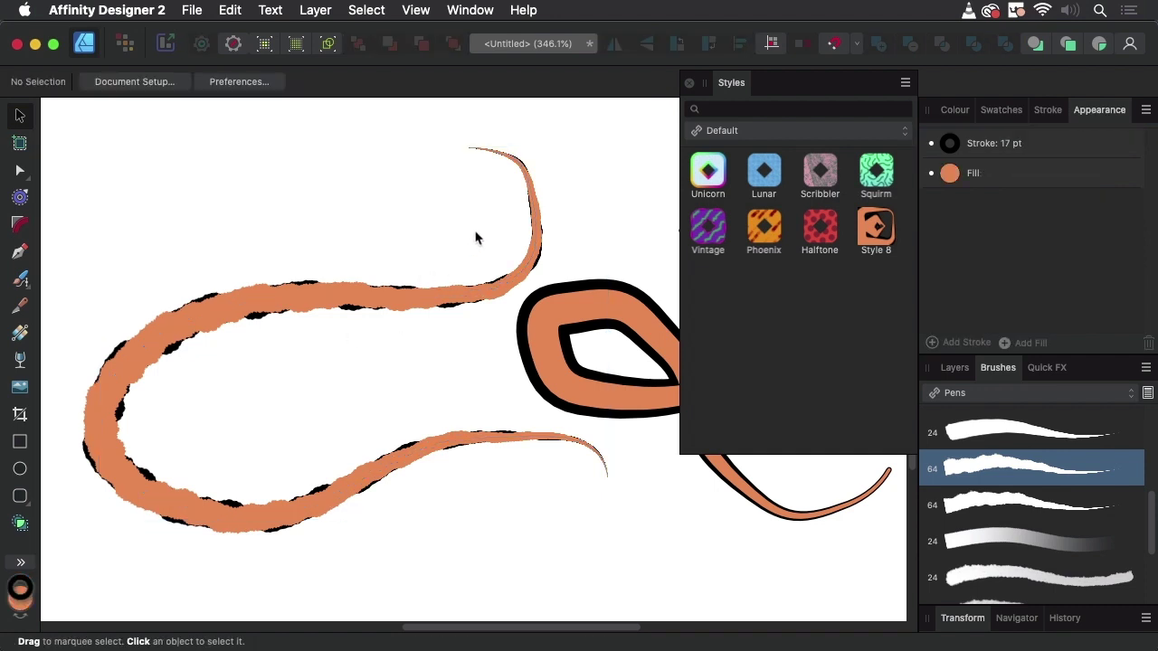
pyautogui.moveTo(789, 83); pyautogui.dragTo(837, 387)
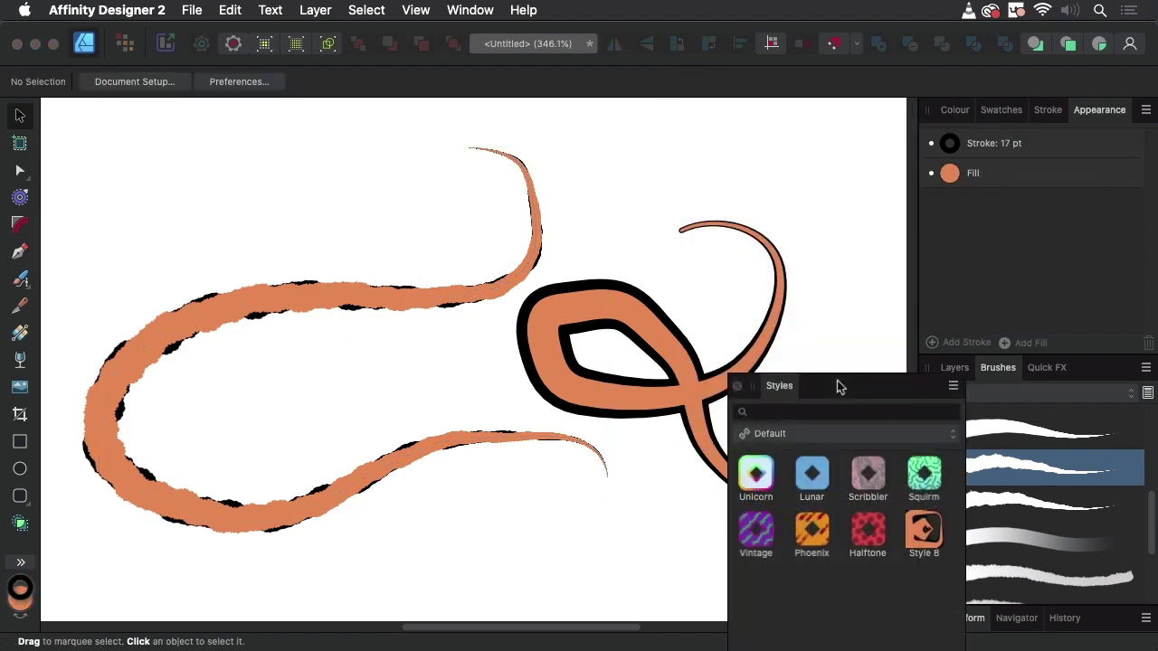